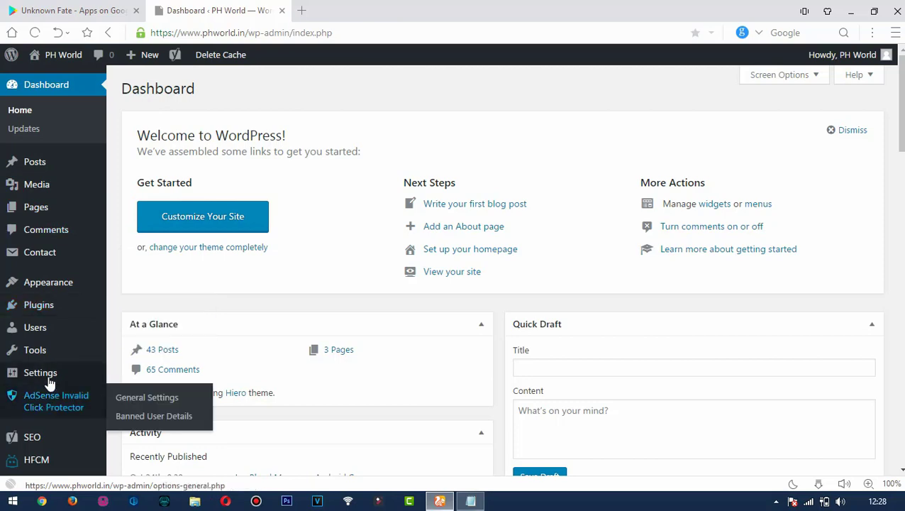
Search the WordPress plugin directory for "SHORTCODES" to find a plugin to add.
left_click(56, 309)
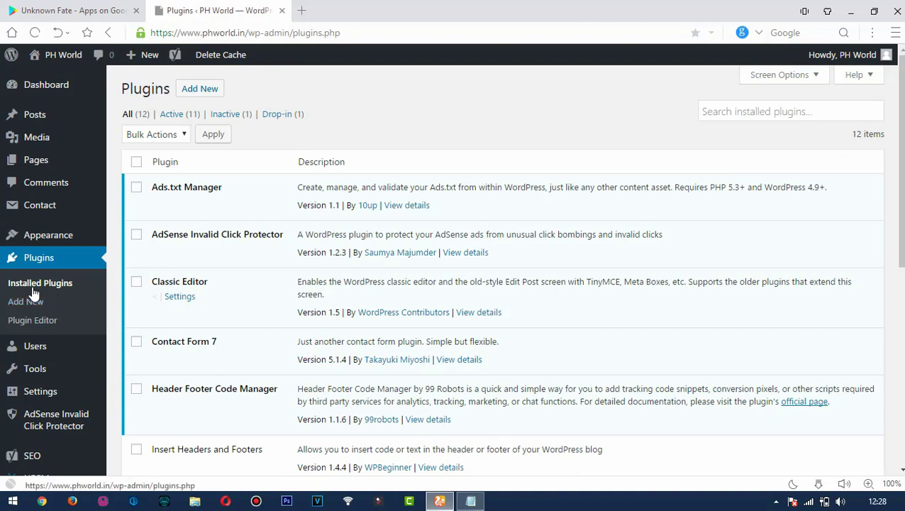
left_click(32, 302)
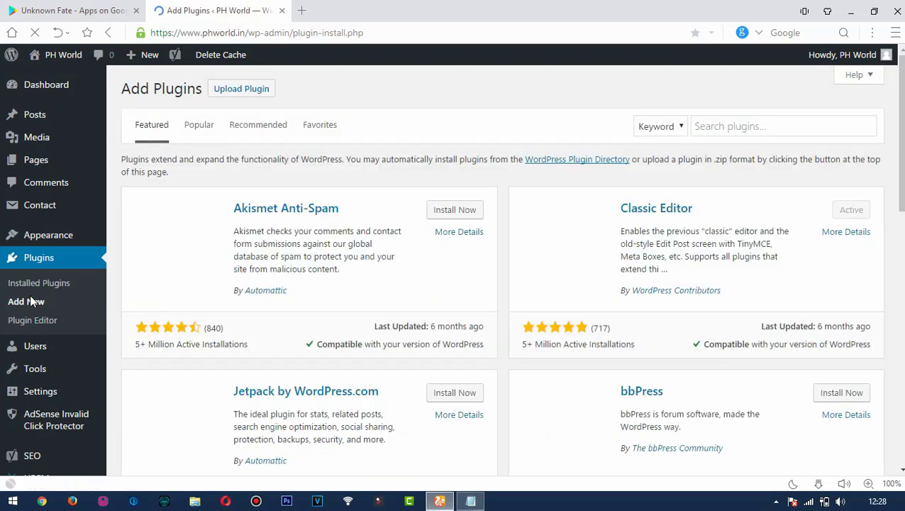
left_click(743, 132)
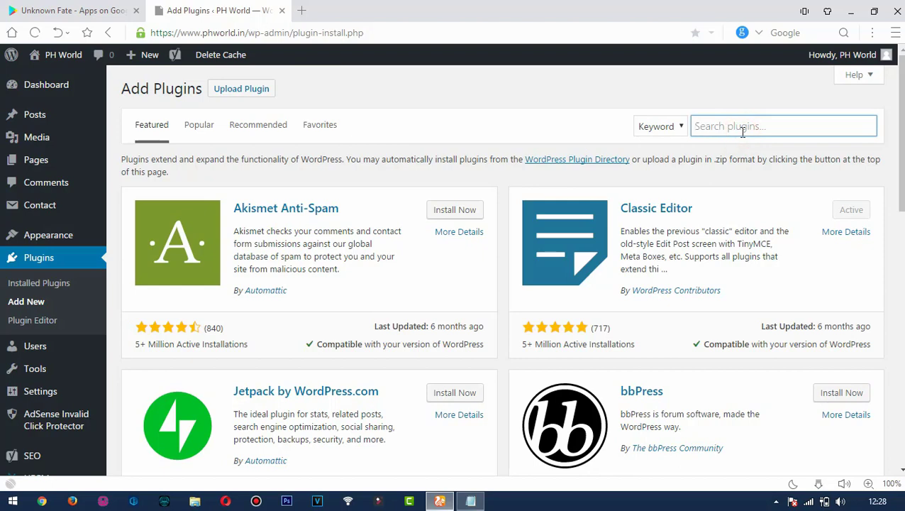
type("SH")
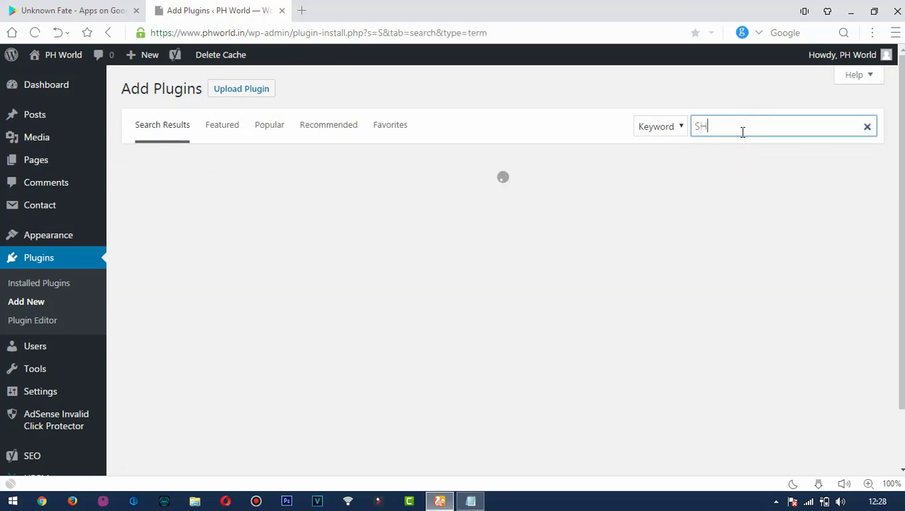
type("O")
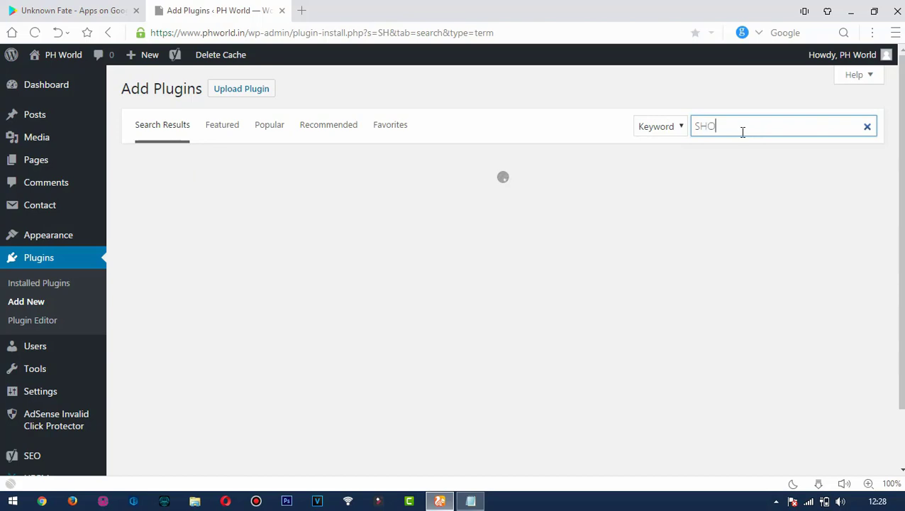
type("RTCODES")
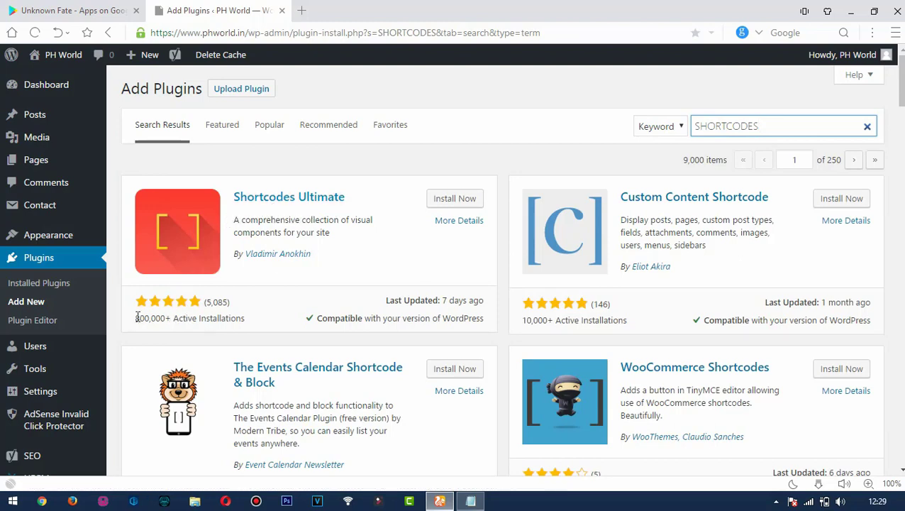
Install and activate the Shortcodes Ultimate plugin.
left_click_drag(135, 318, 257, 305)
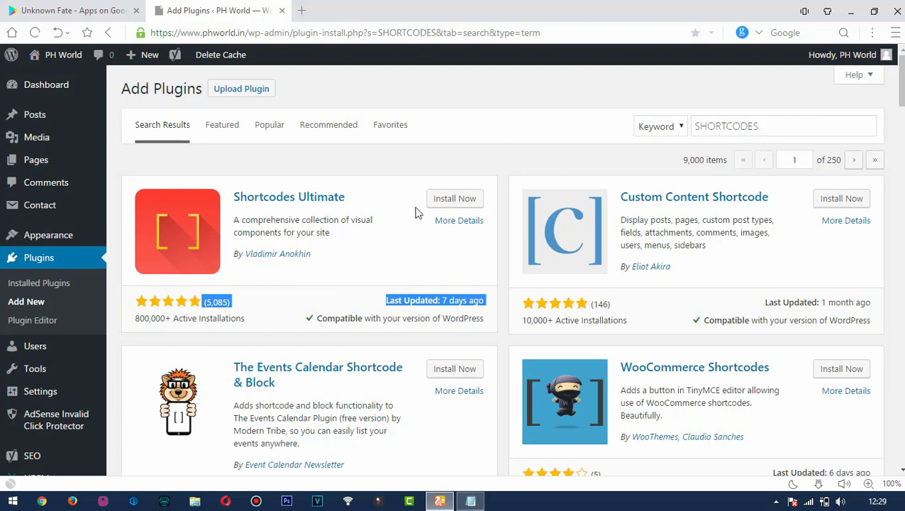
left_click(467, 202)
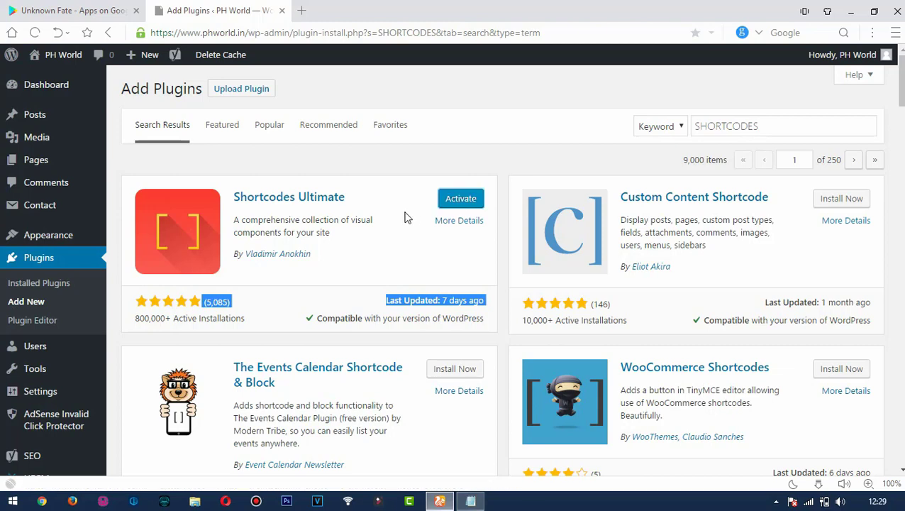
left_click(448, 203)
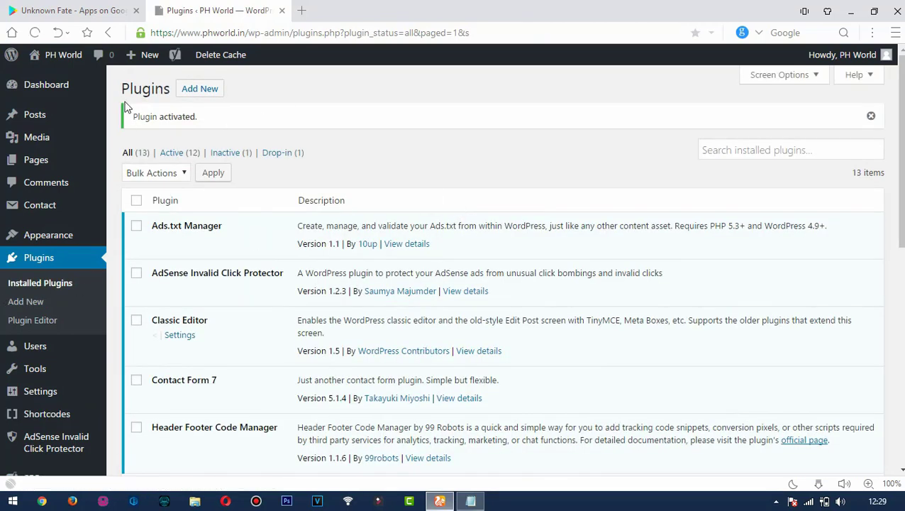
Open the draft post "Unknown Fate – Android Game" for editing.
left_click(50, 120)
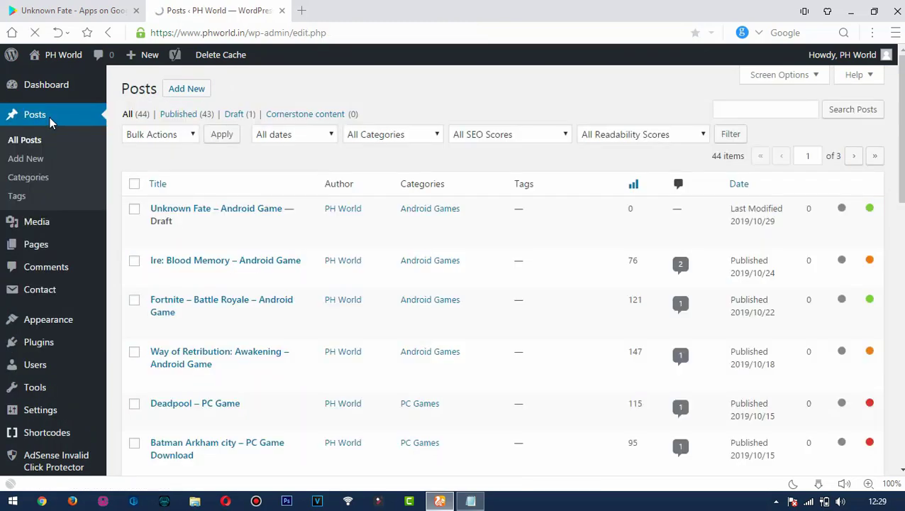
mouse_move(183, 247)
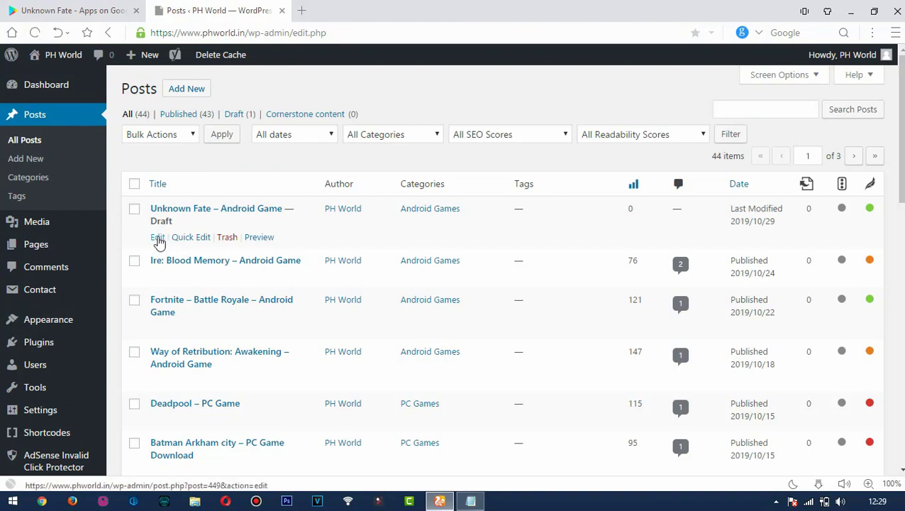
left_click(158, 240)
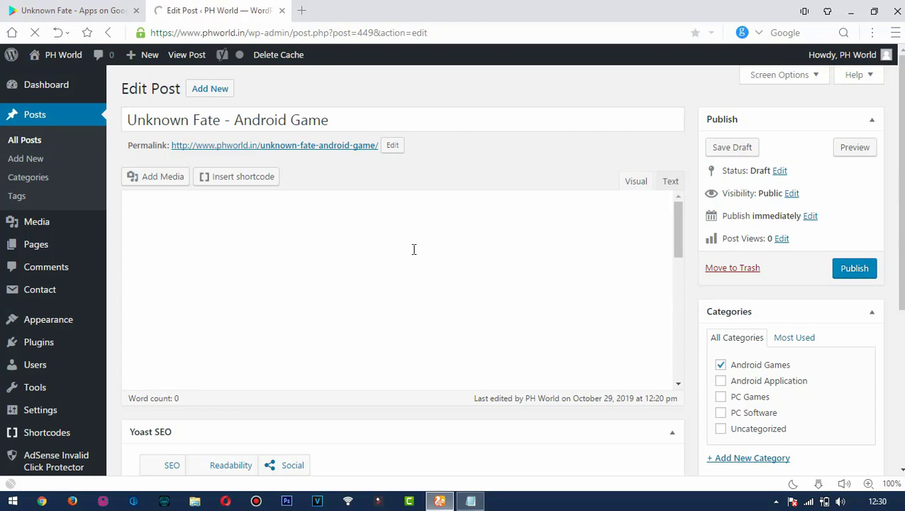
Delete the centred word "DOWNLOAD" at the end of the post body, keeping the insertion point on that line.
scroll(413, 249, "down", 3)
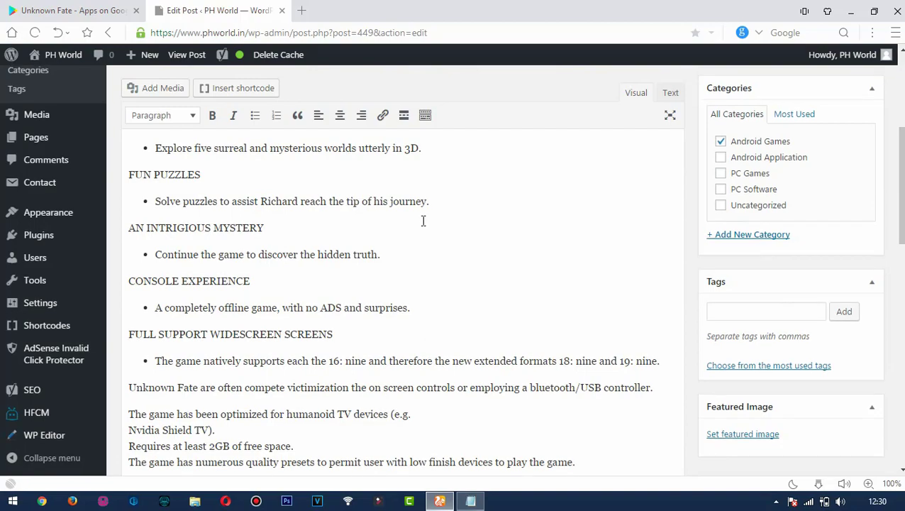
scroll(422, 218, "up", 4)
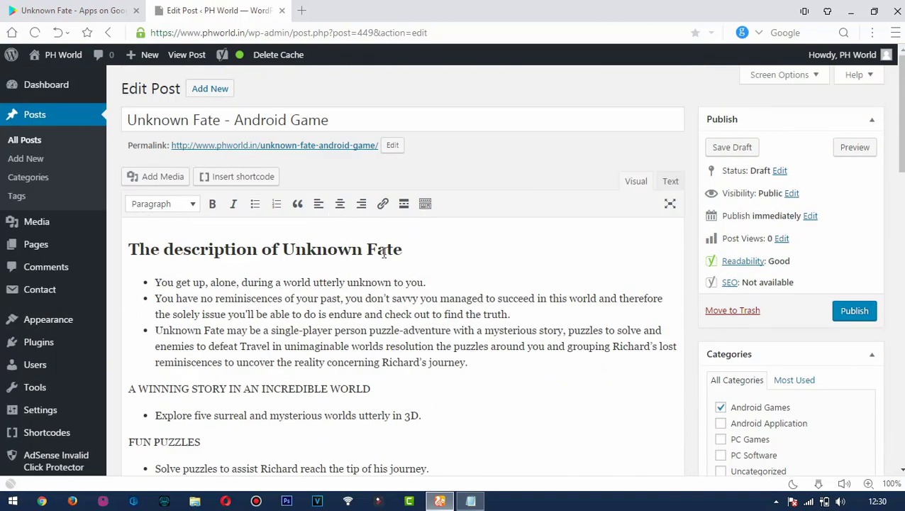
scroll(383, 252, "down", 1)
scroll(384, 254, "down", 15)
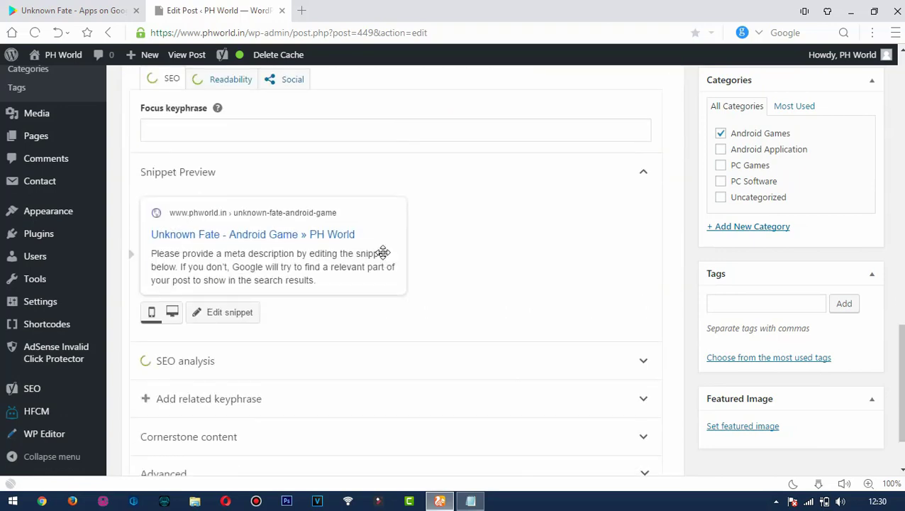
scroll(383, 254, "up", 4)
left_click(443, 231)
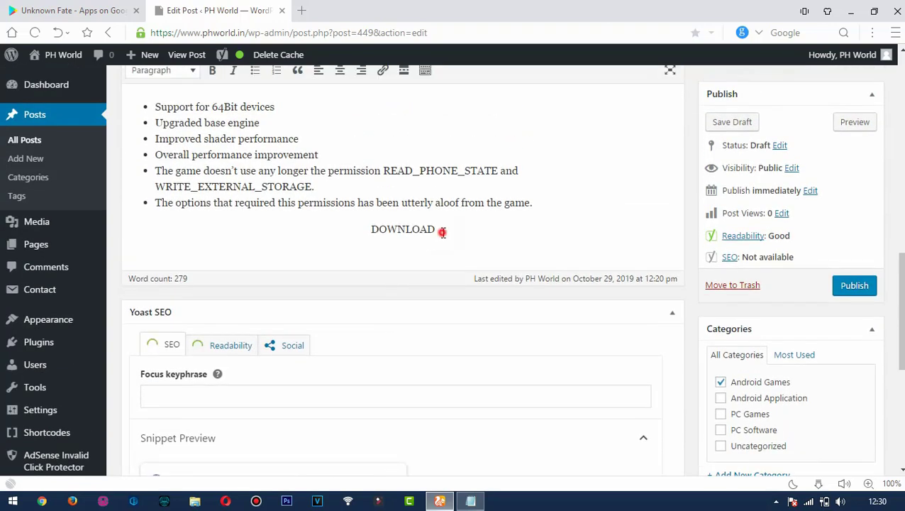
key("BackSpace")
key("BackSpace")
key("BackSpace")
key("BackSpace")
key("BackSpace")
key("BackSpace")
key("BackSpace")
key("BackSpace")
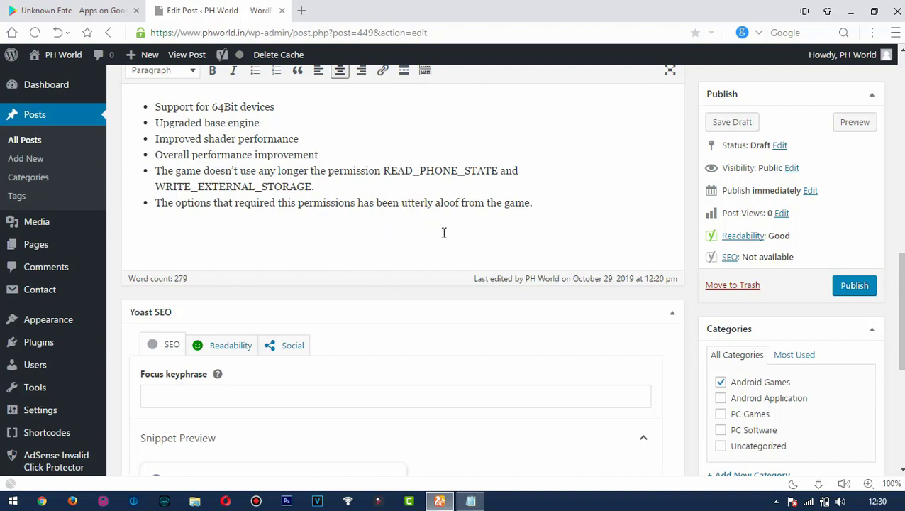
Start inserting a Button shortcode on the empty centred line below the update list.
scroll(365, 177, "up", 1)
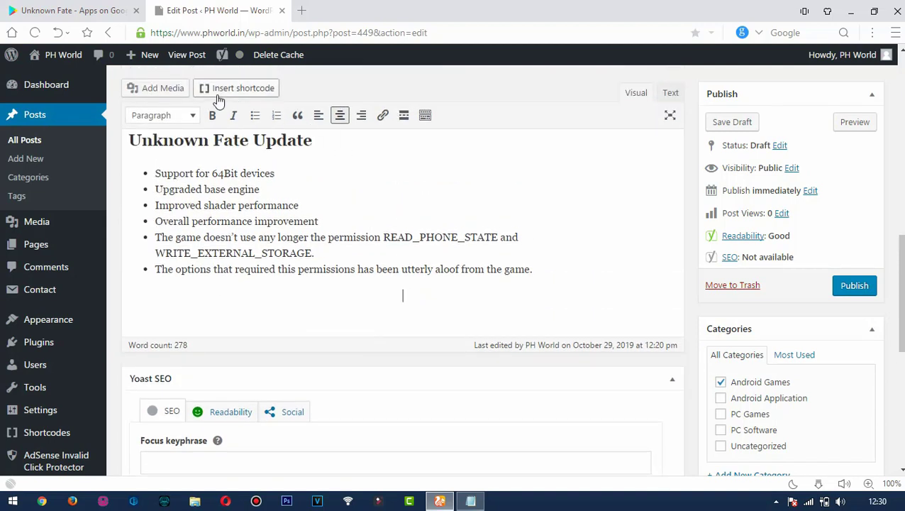
left_click(236, 91)
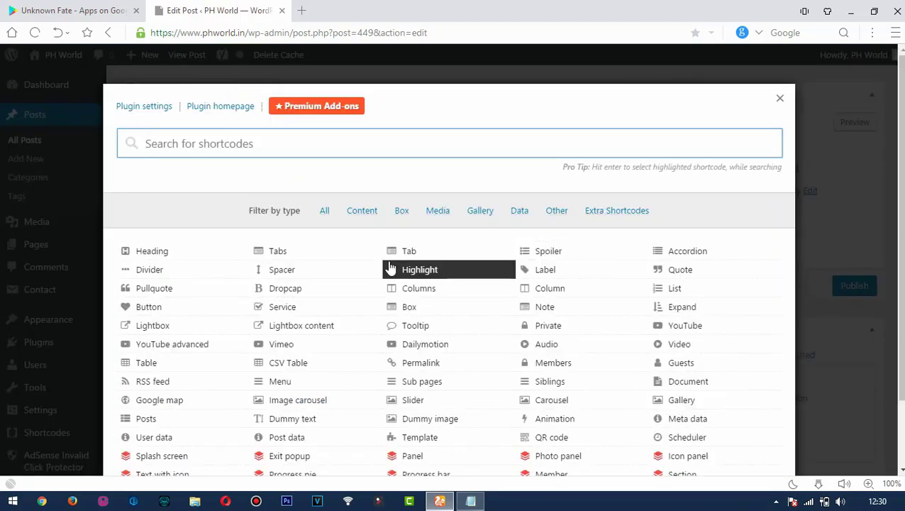
scroll(386, 269, "down", 1)
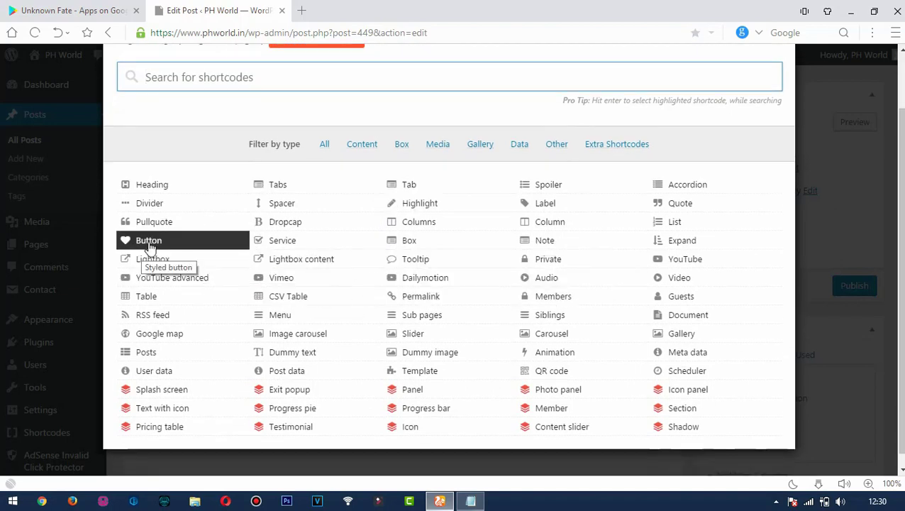
left_click(145, 245)
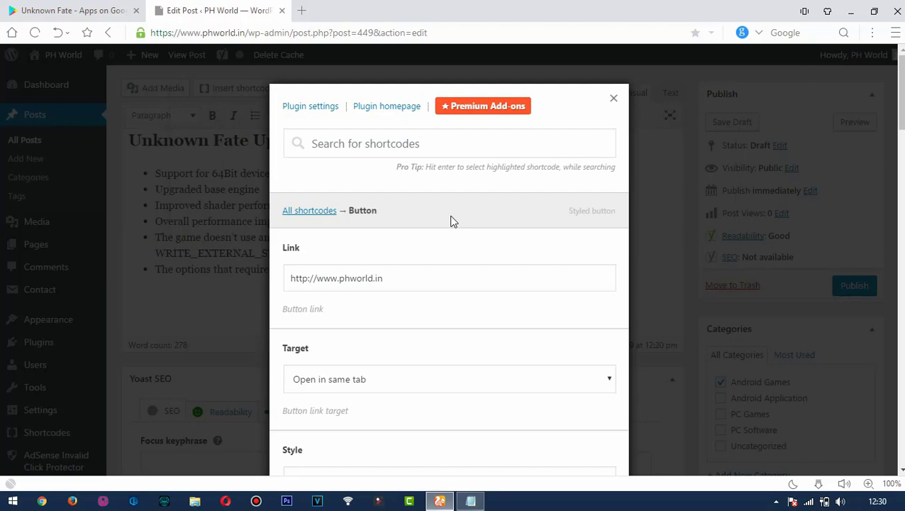
scroll(399, 224, "down", 1)
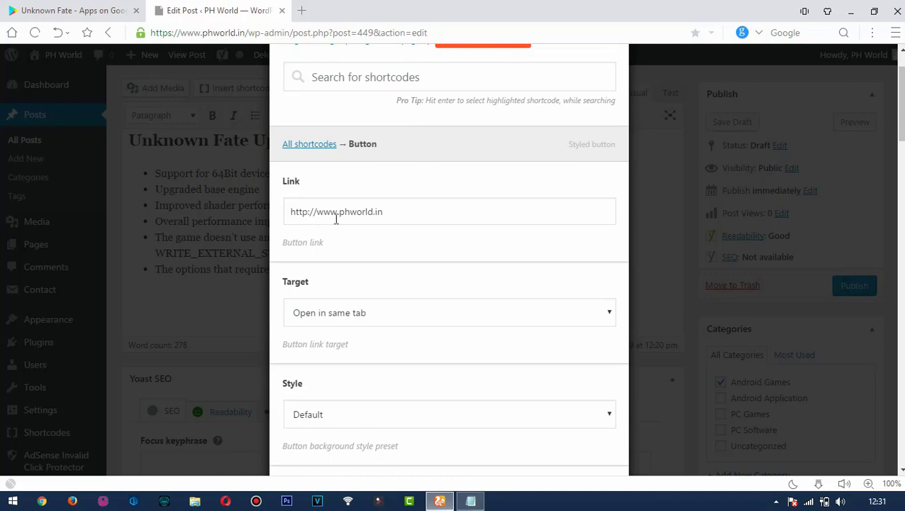
left_click(420, 218)
key("ctrl+a")
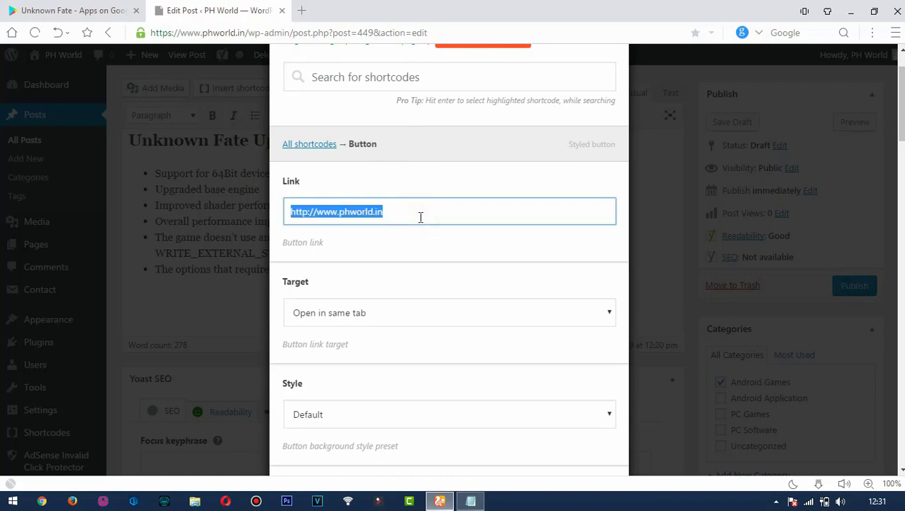
key("BackSpace")
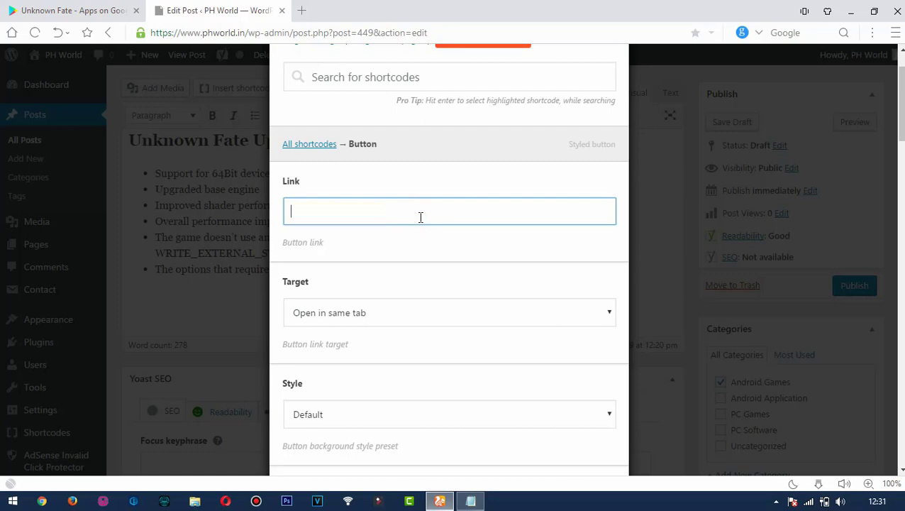
left_click(90, 14)
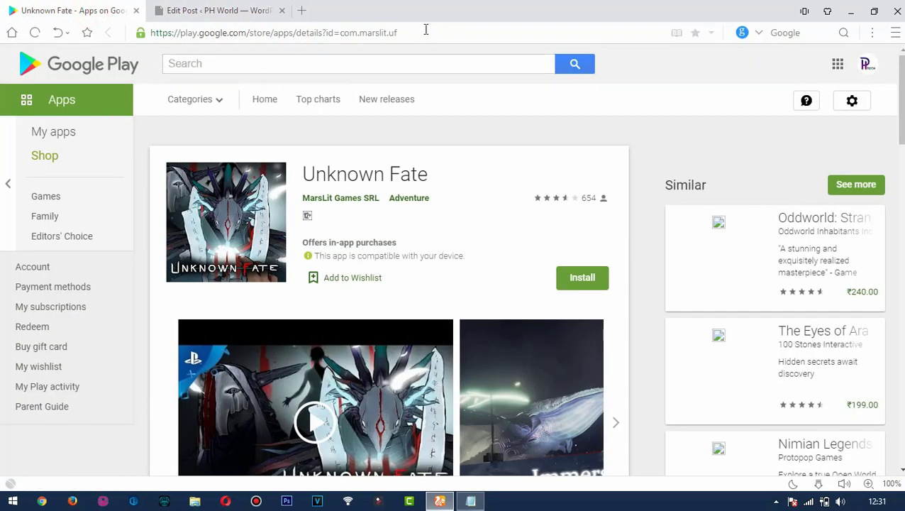
left_click(419, 32)
right_click(350, 34)
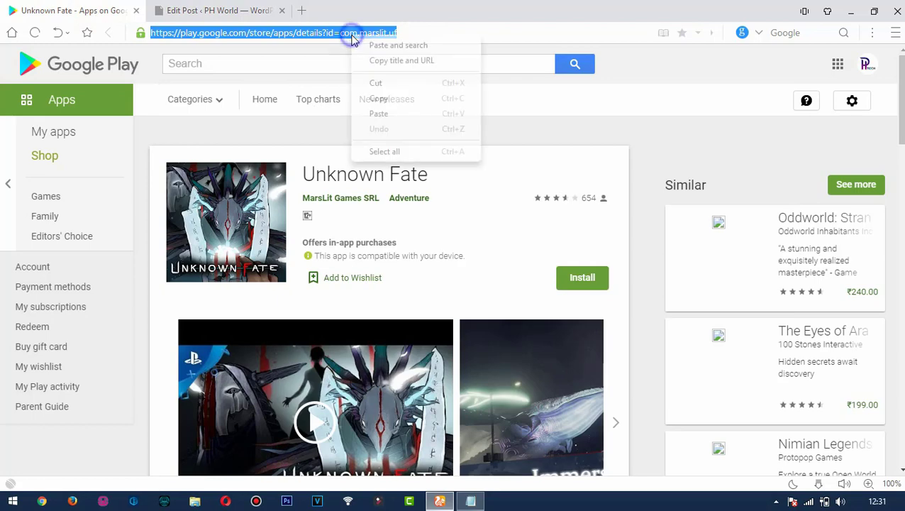
left_click(378, 98)
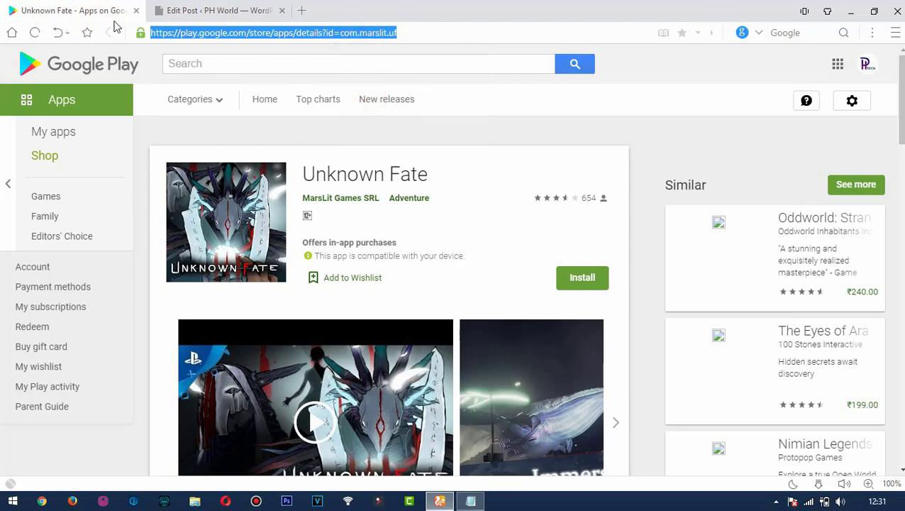
left_click(198, 13)
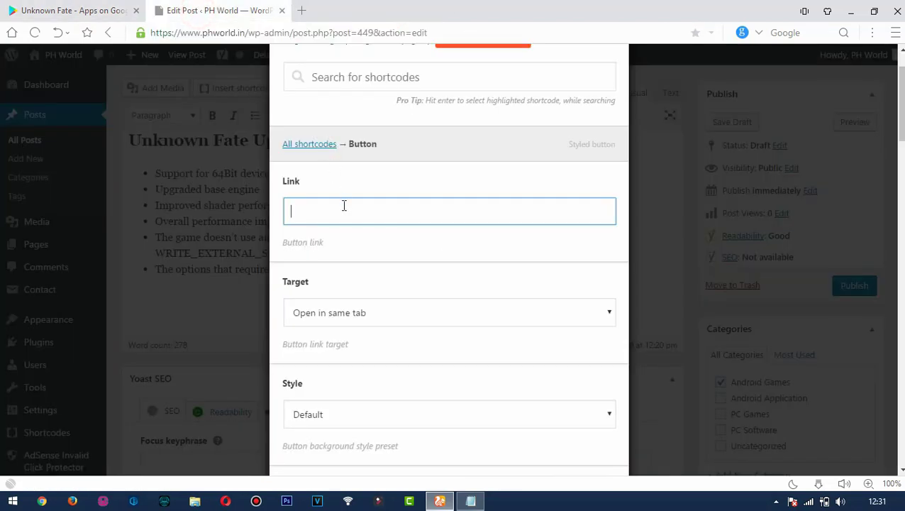
key("ctrl+v")
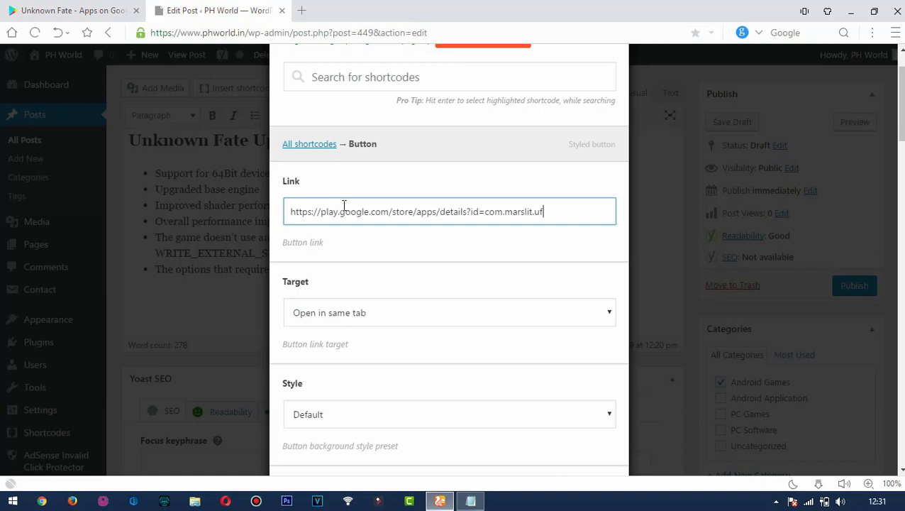
Set the button's link target to "Open in new tab".
scroll(345, 254, "down", 1)
left_click(330, 253)
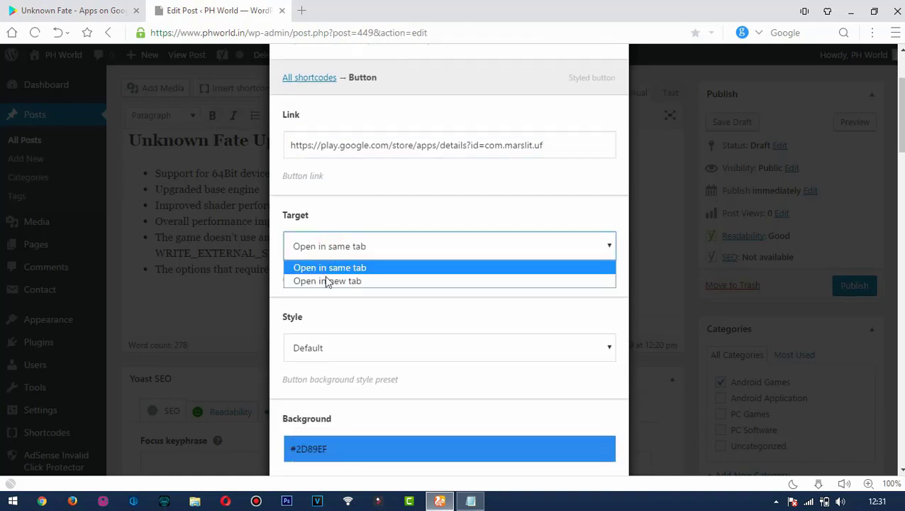
left_click(336, 281)
scroll(338, 276, "down", 1)
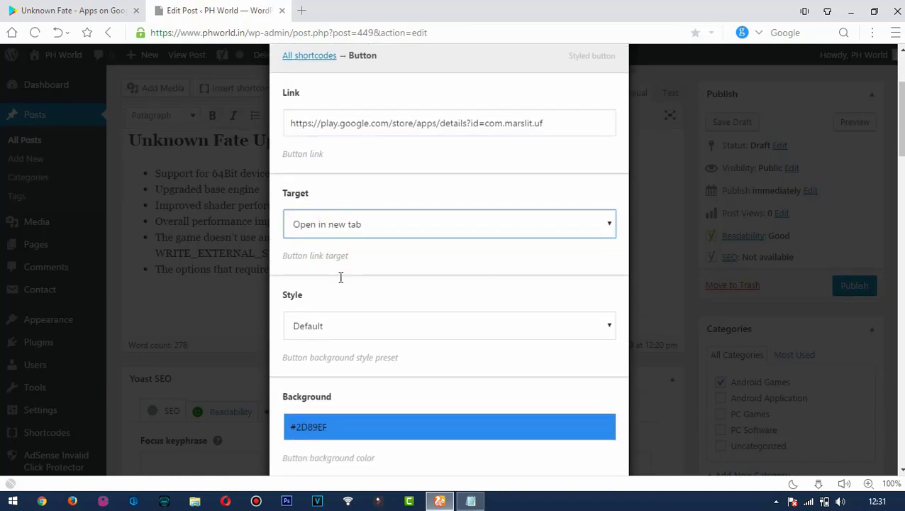
Set the button's style to 3D and its background colour to red, #ef2d2e.
left_click(340, 282)
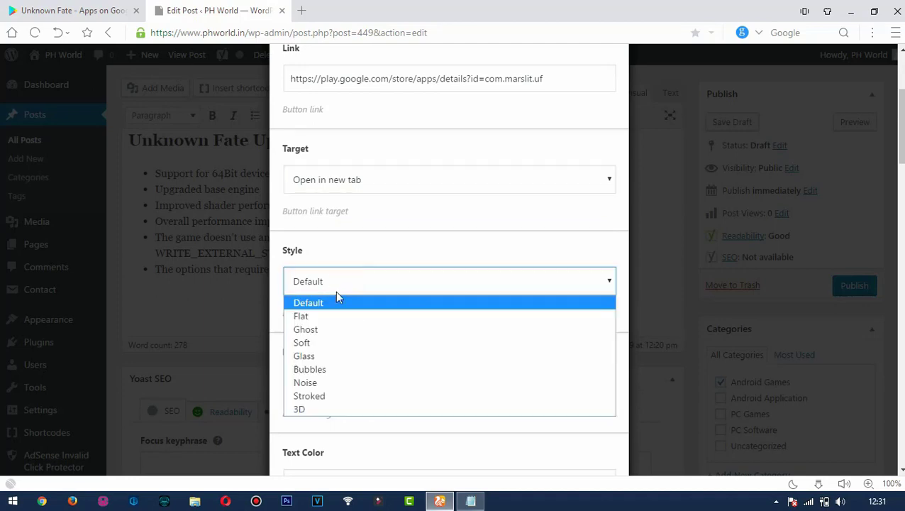
left_click(299, 410)
scroll(402, 293, "down", 2)
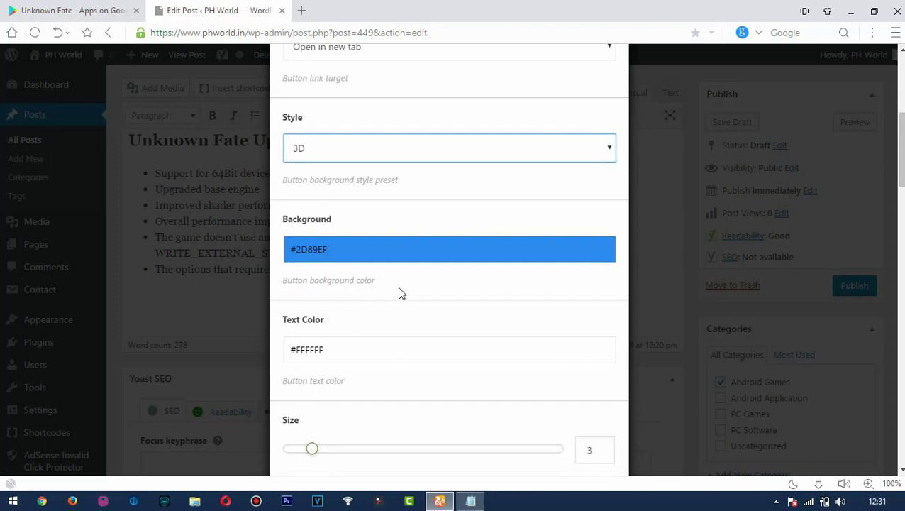
left_click(333, 250)
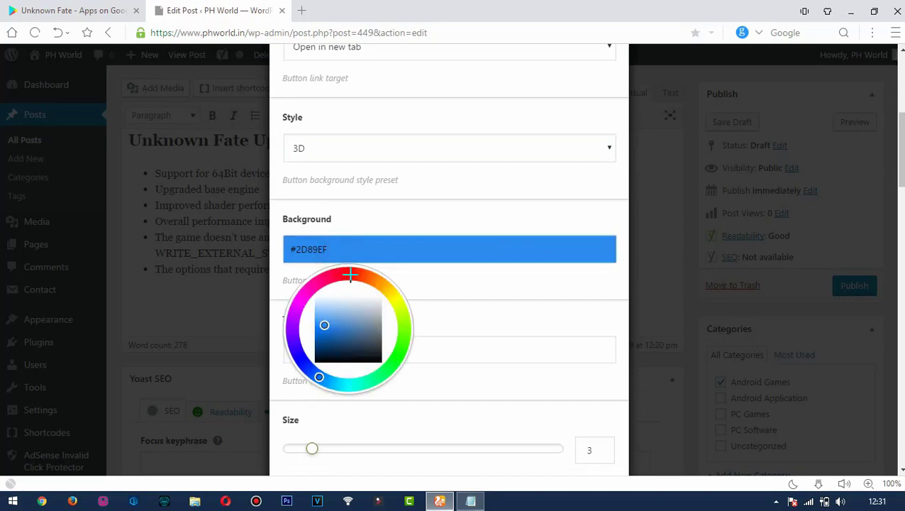
left_click(347, 273)
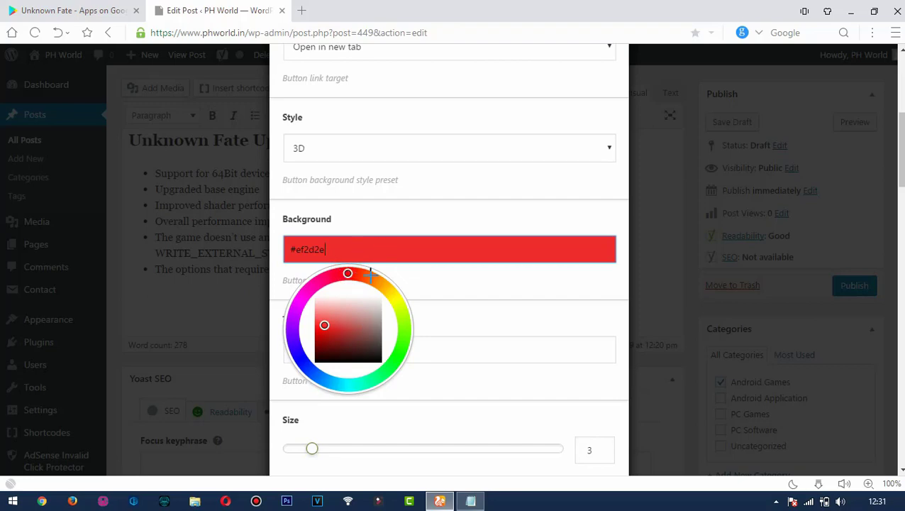
Set the button's background colour to a brighter red, #ff1718, and turn on the Centered option.
left_click_drag(324, 324, 312, 325)
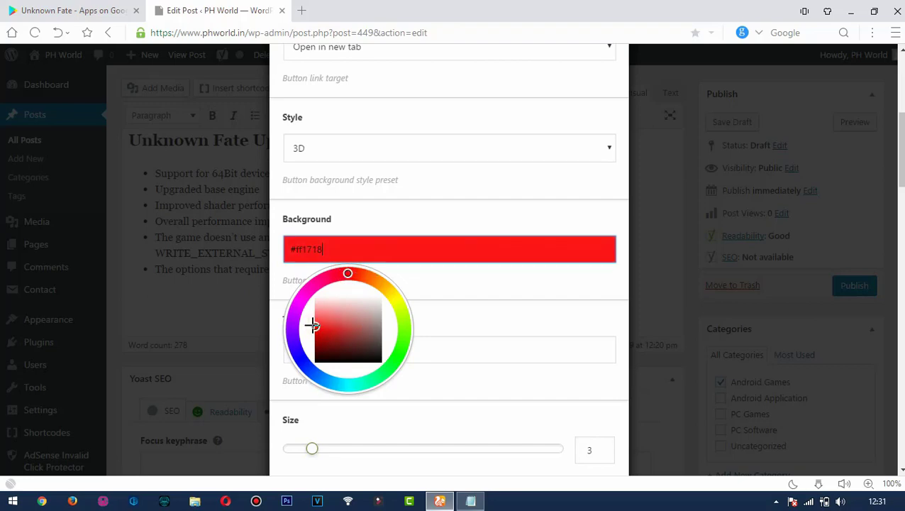
left_click(438, 284)
scroll(370, 284, "down", 1)
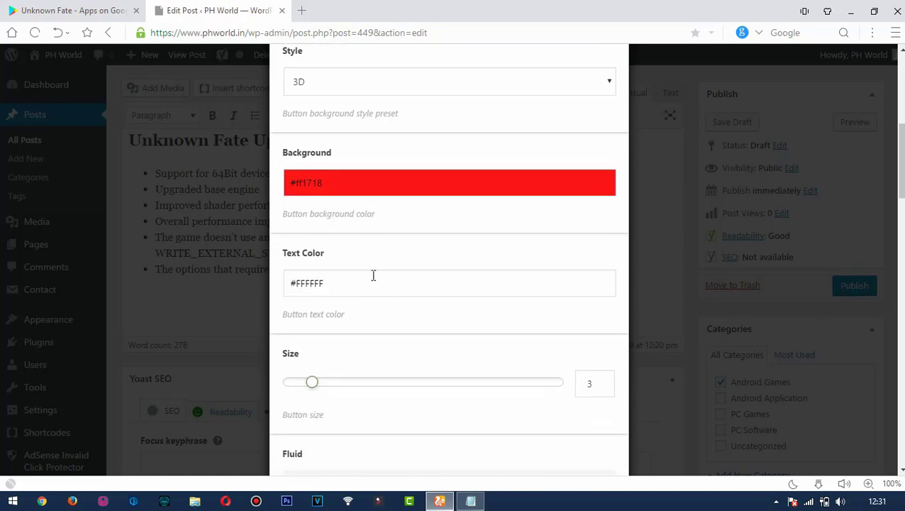
scroll(350, 300, "down", 1)
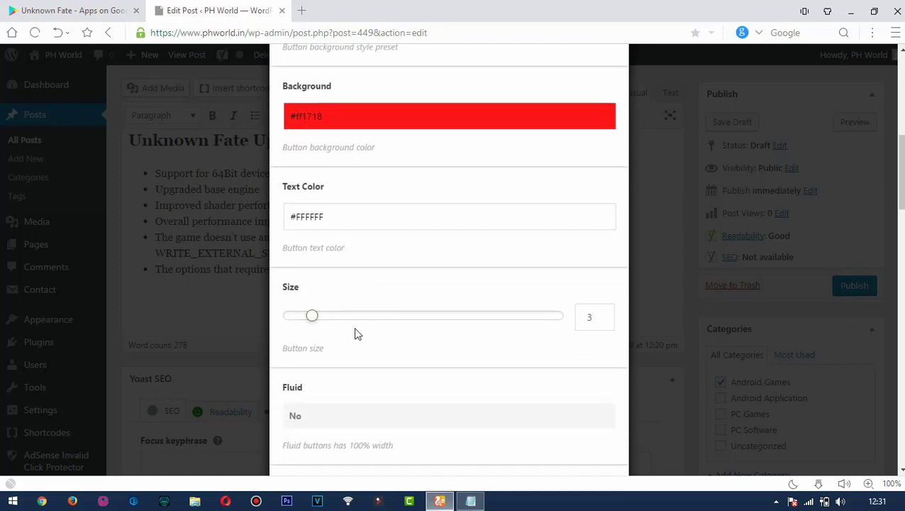
scroll(358, 333, "down", 1)
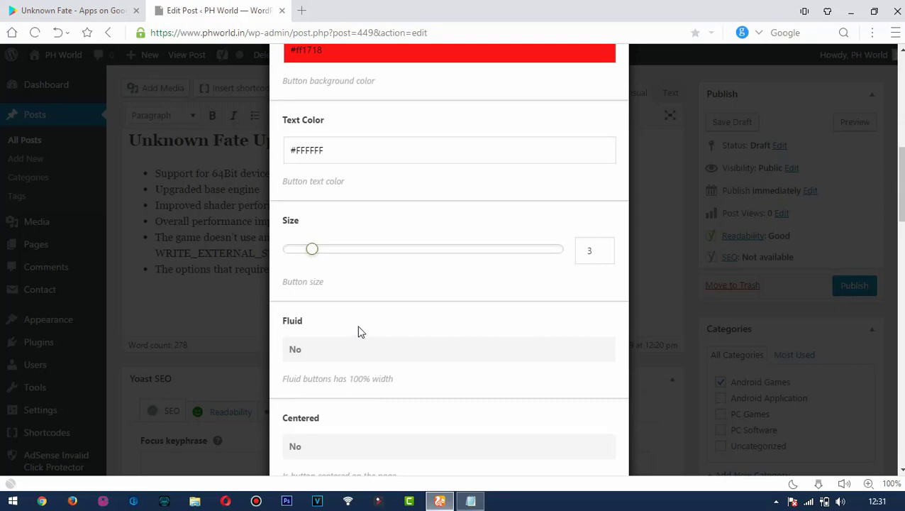
scroll(380, 316, "down", 1)
scroll(381, 312, "down", 1)
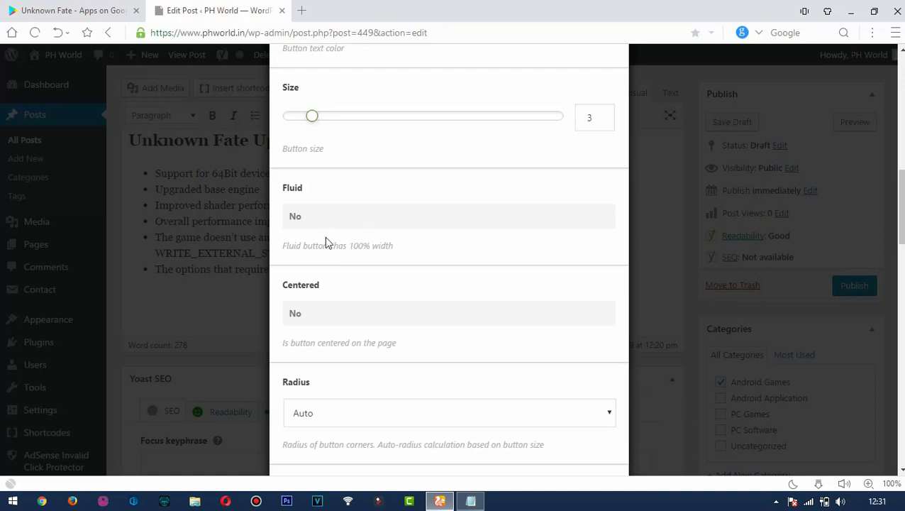
scroll(326, 241, "down", 1)
left_click(301, 242)
Replace the button's content text with DOWNLOAD and show the live preview of the button.
scroll(383, 298, "down", 4)
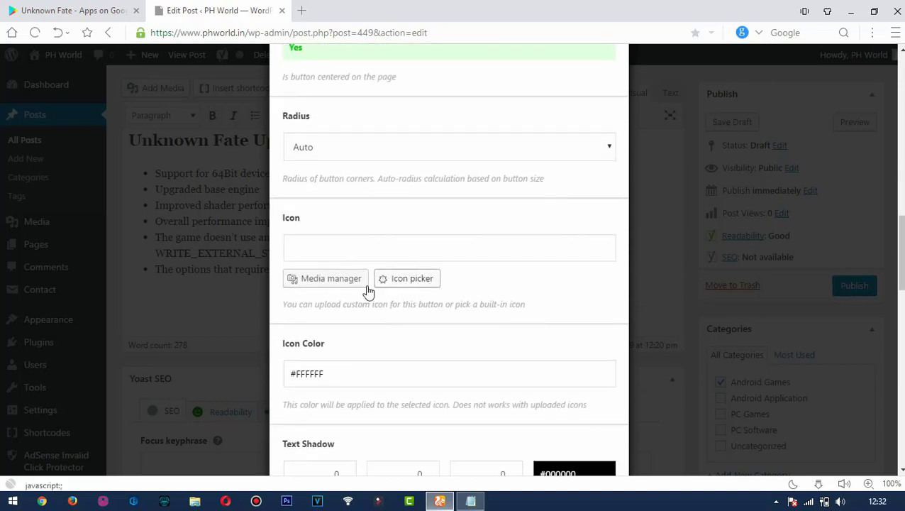
scroll(327, 303, "down", 1)
scroll(355, 313, "down", 1)
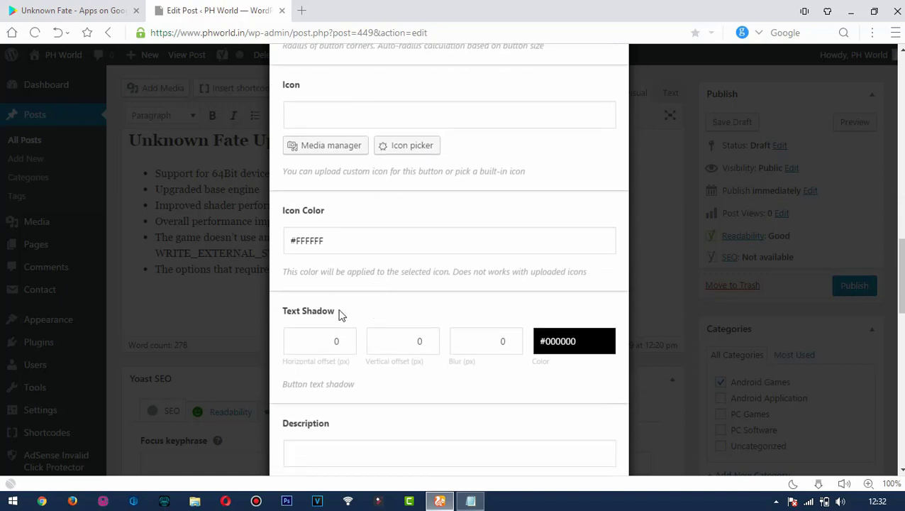
scroll(360, 327, "down", 2)
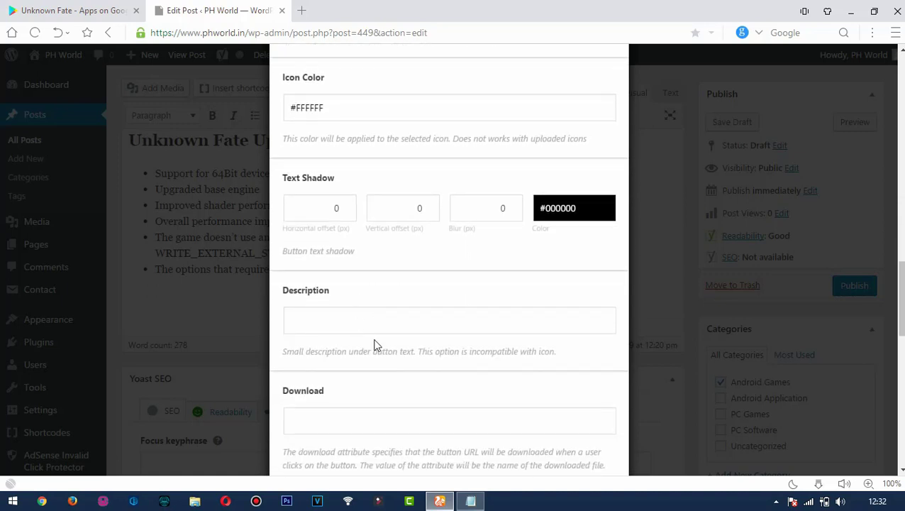
scroll(376, 343, "down", 1)
scroll(367, 340, "down", 3)
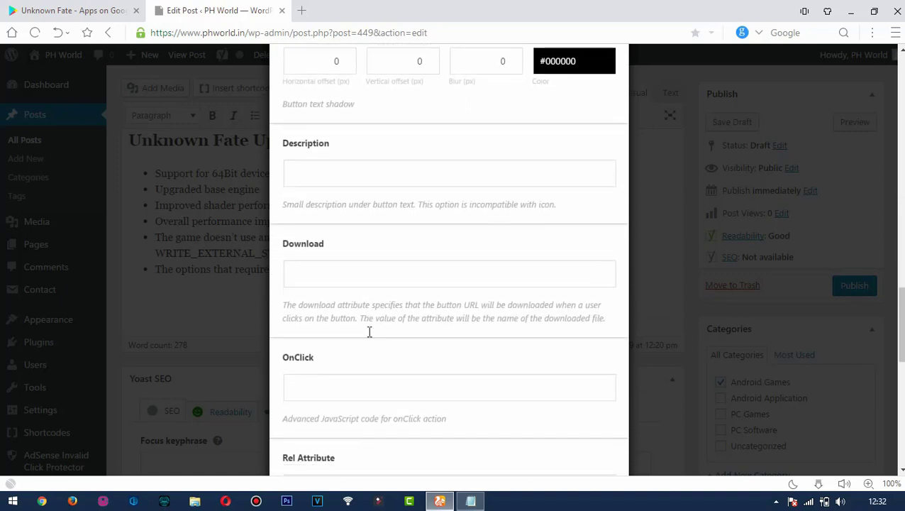
scroll(369, 327, "down", 4)
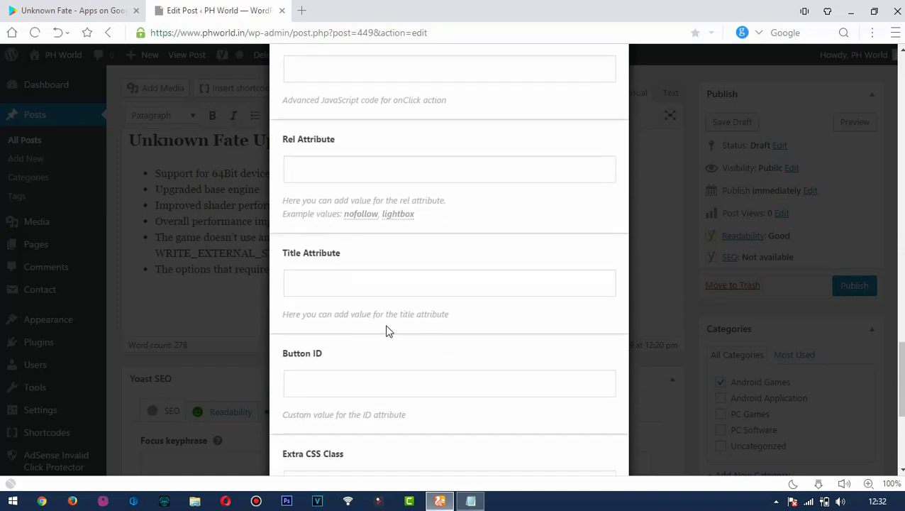
scroll(376, 319, "down", 3)
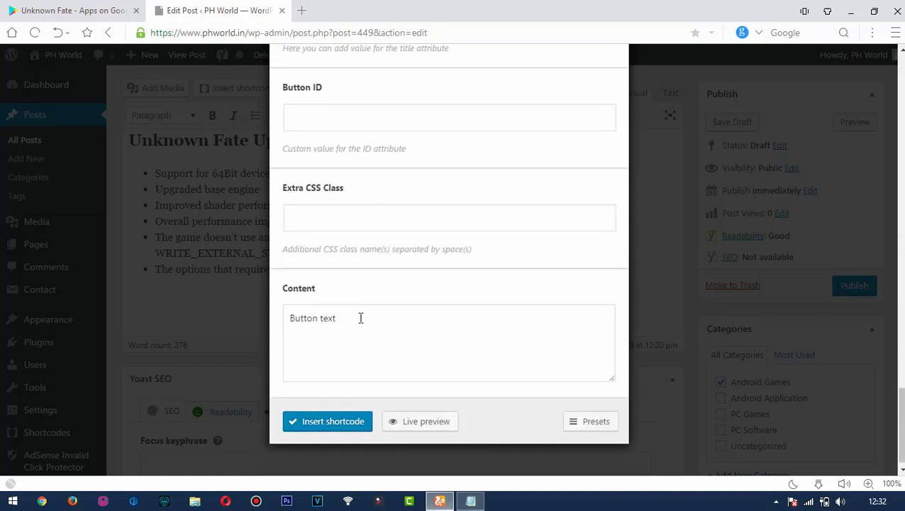
left_click(361, 317)
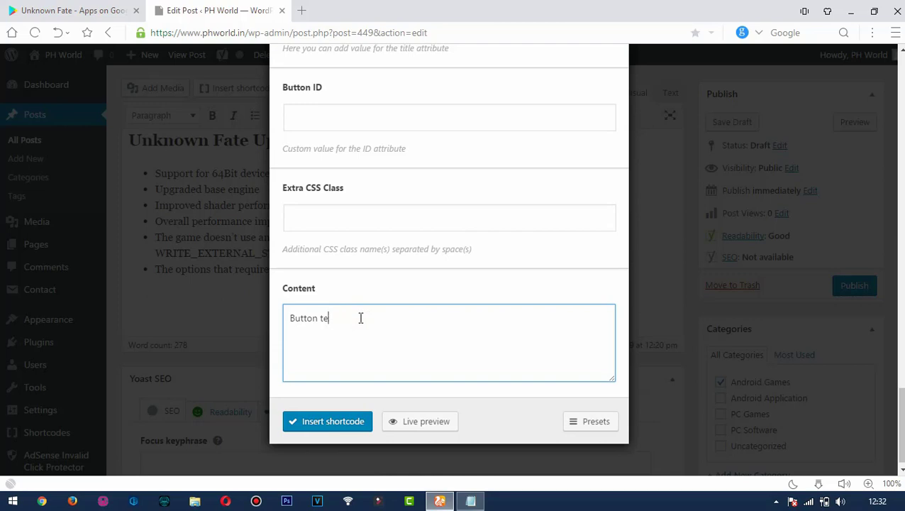
key("BackSpace")
key("BackSpace")
key("BackSpace")
key("BackSpace")
key("BackSpace")
key("BackSpace")
key("BackSpace")
key("BackSpace")
key("BackSpace")
type("DOW")
left_click(415, 426)
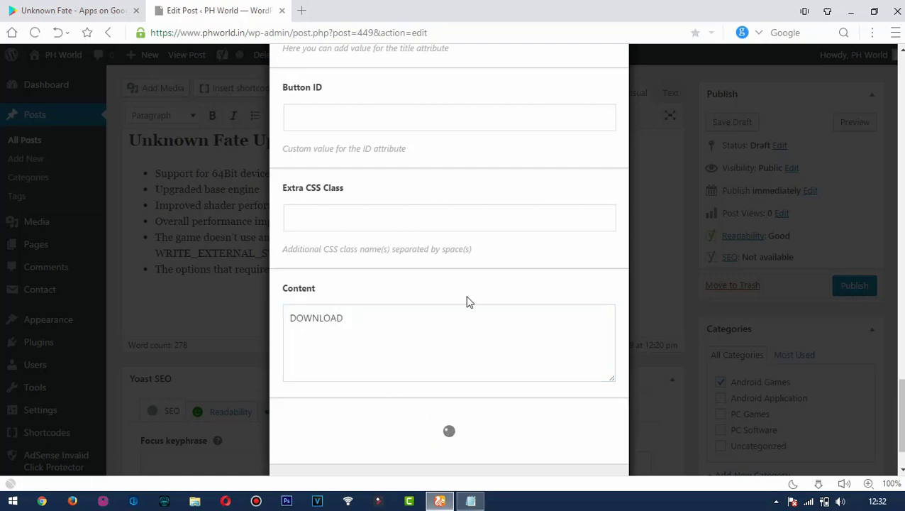
scroll(449, 317, "down", 2)
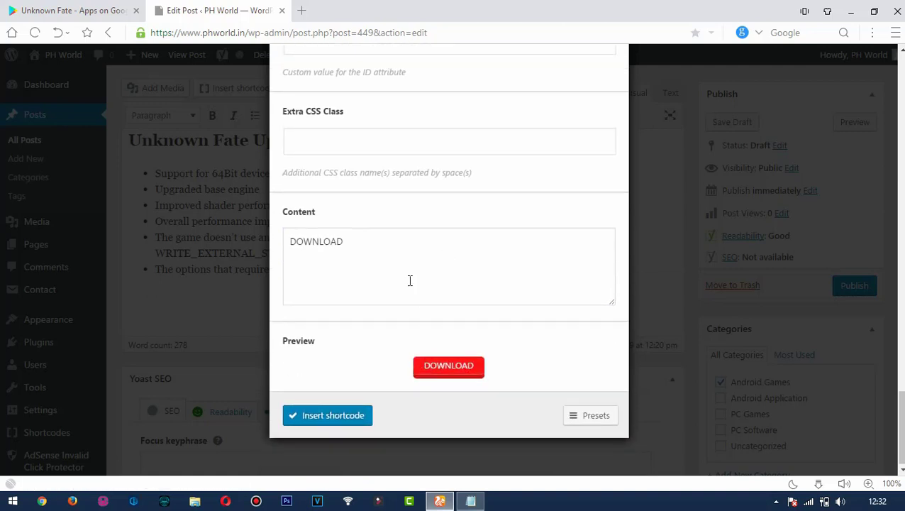
Try the full-width Fluid option on the button, check it in the preview, and turn the option back off.
scroll(410, 280, "up", 8)
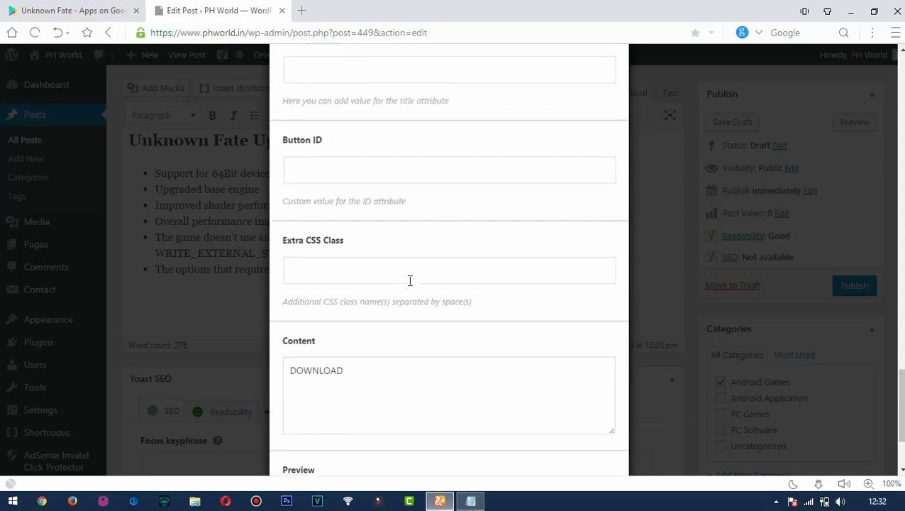
scroll(360, 279, "up", 9)
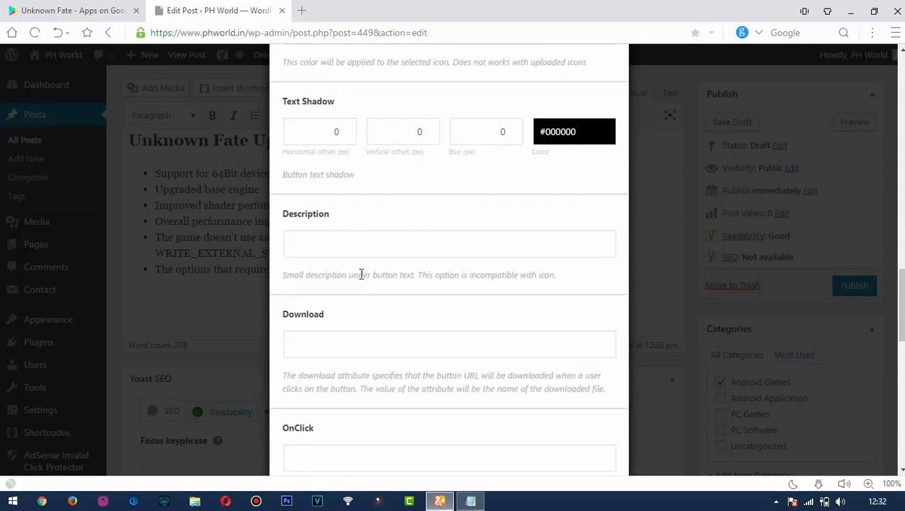
scroll(360, 279, "up", 4)
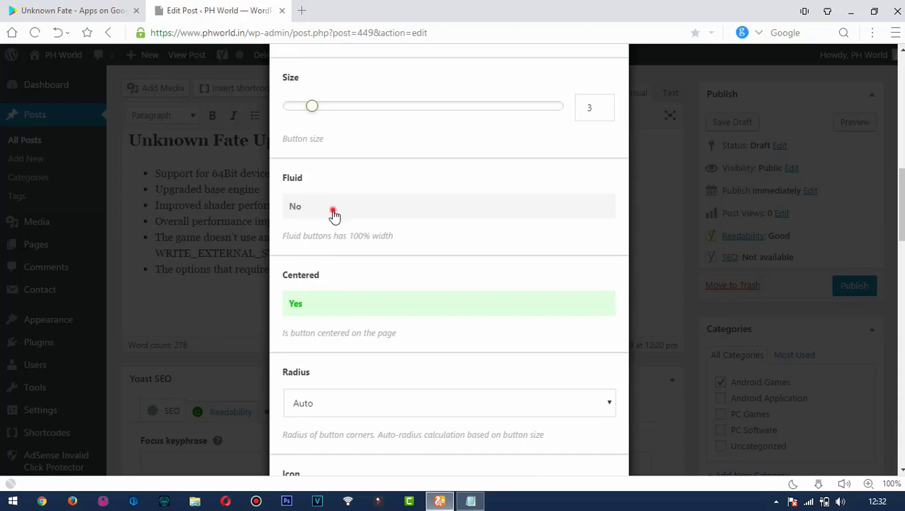
left_click(331, 210)
scroll(396, 268, "down", 7)
scroll(398, 268, "down", 10)
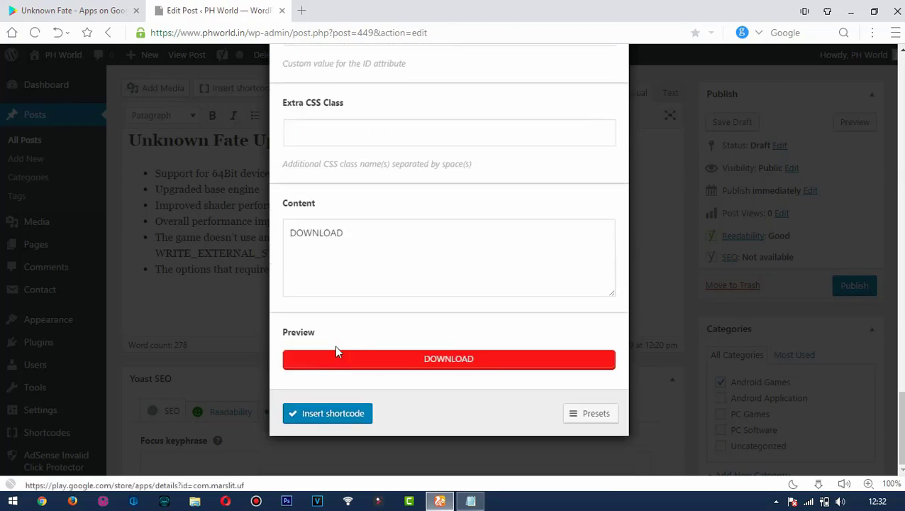
scroll(379, 254, "up", 15)
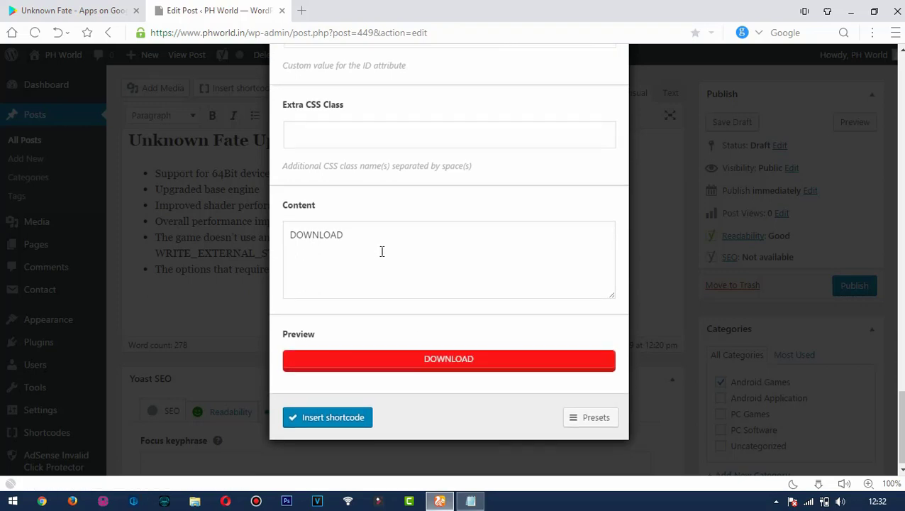
scroll(382, 257, "up", 2)
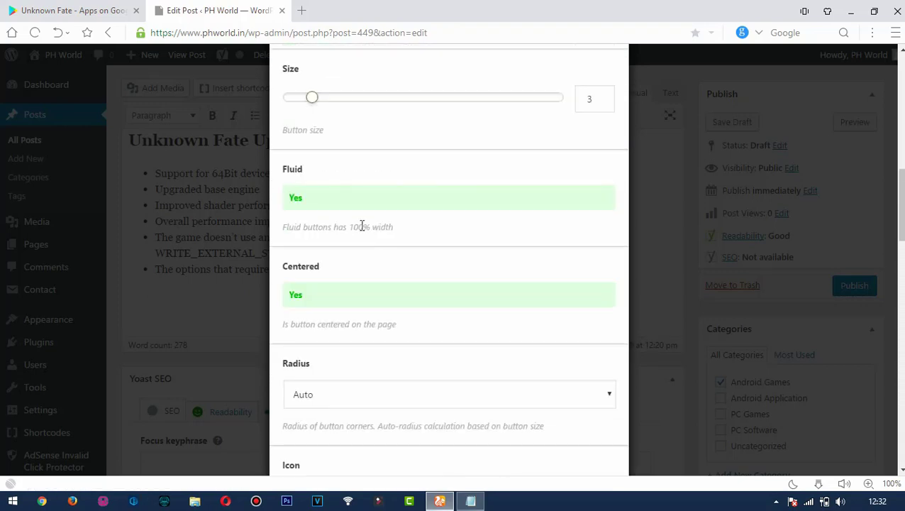
left_click(348, 207)
Try a button size of 20 and check it in the preview.
left_click_drag(314, 105, 565, 123)
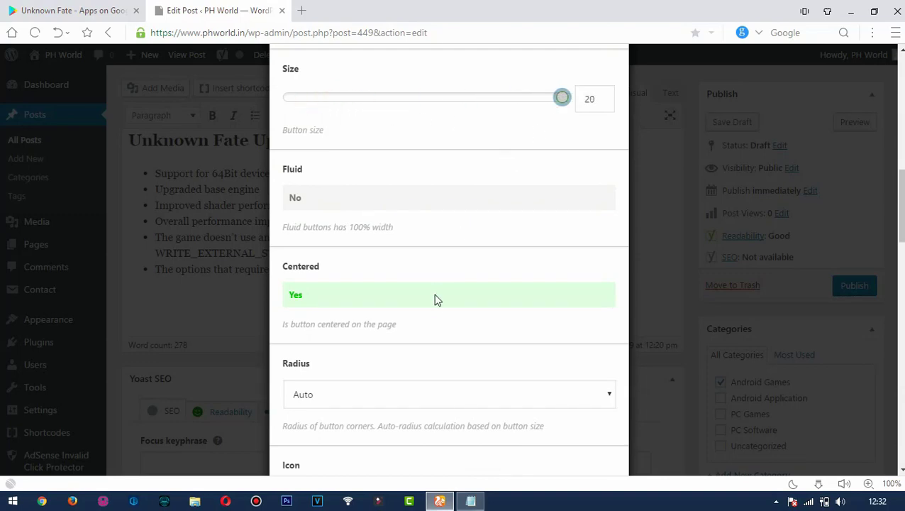
scroll(436, 301, "down", 12)
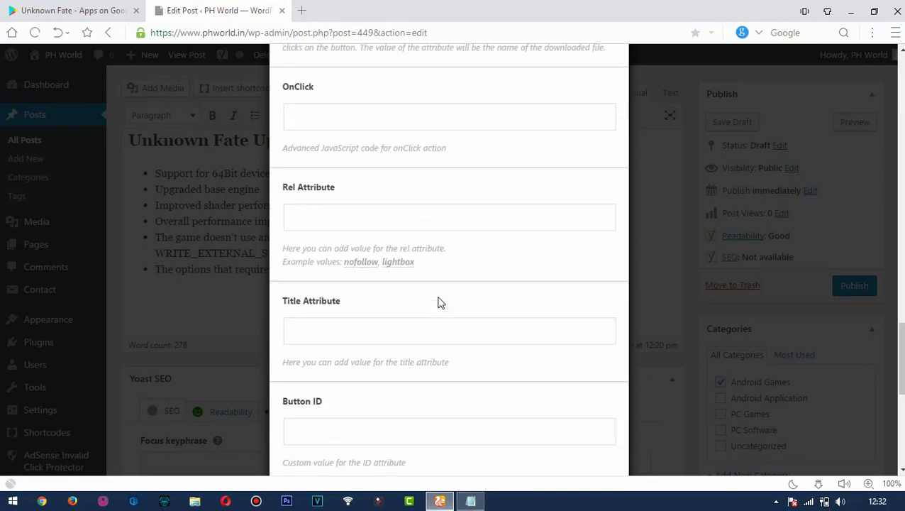
scroll(437, 302, "down", 6)
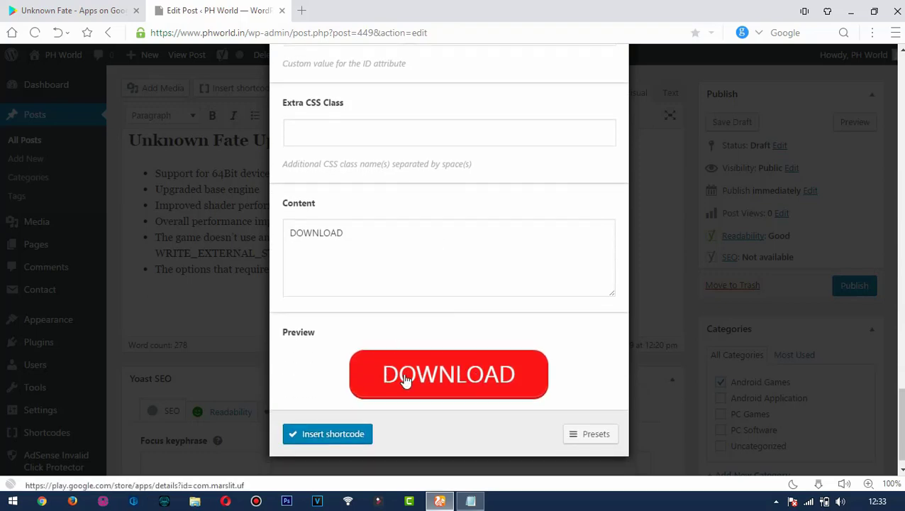
Set the button's size to 5 and check it in the preview.
scroll(416, 241, "up", 6)
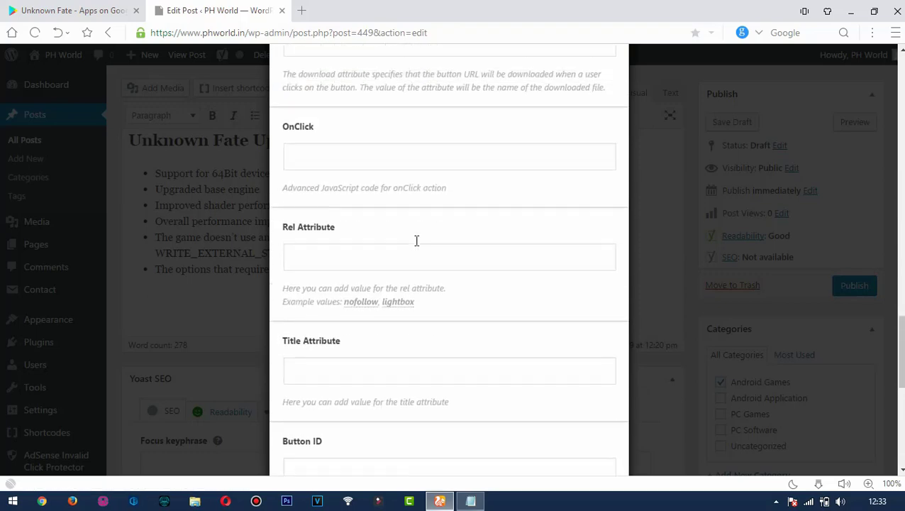
scroll(416, 241, "up", 8)
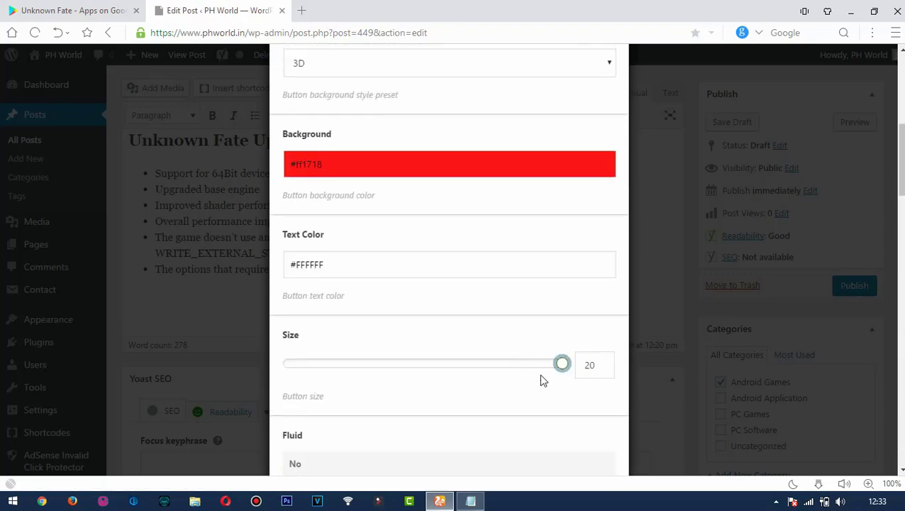
left_click_drag(557, 369, 358, 381)
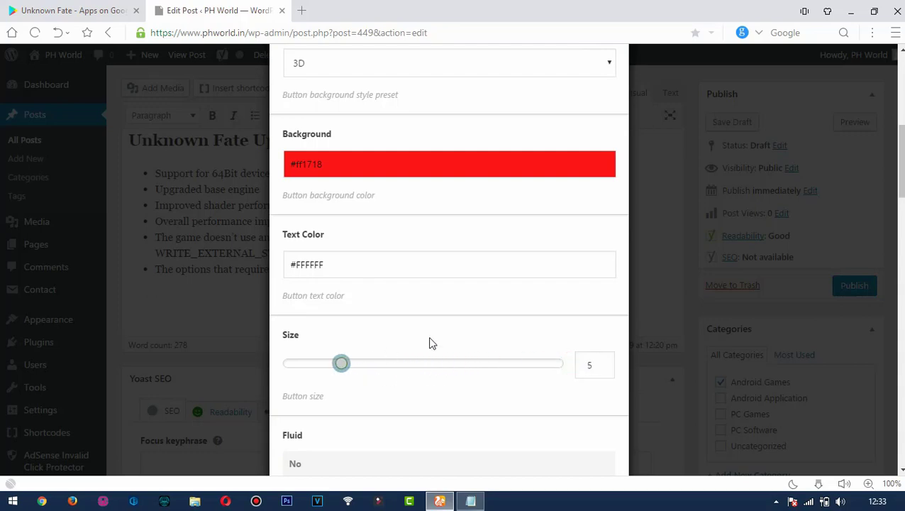
scroll(428, 343, "down", 10)
scroll(428, 344, "down", 8)
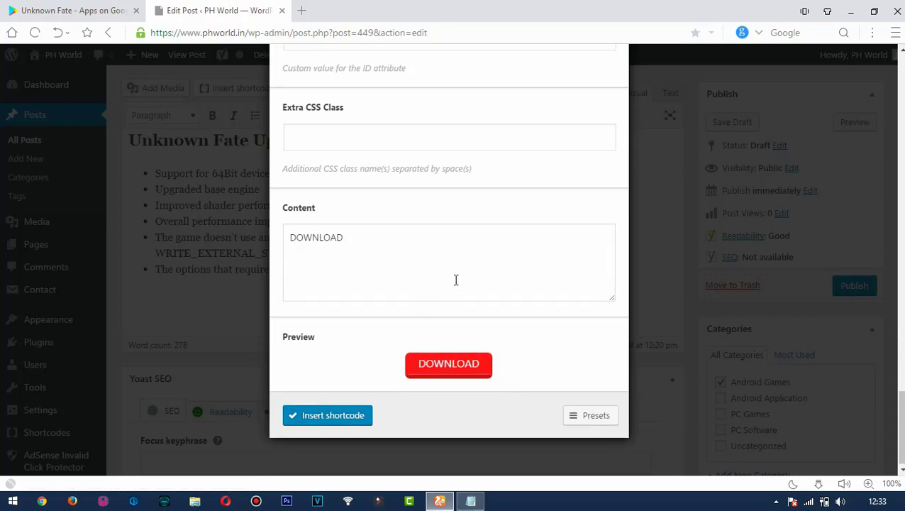
Review the button's settings and insert the DOWNLOAD button shortcode into the post.
scroll(444, 277, "up", 1)
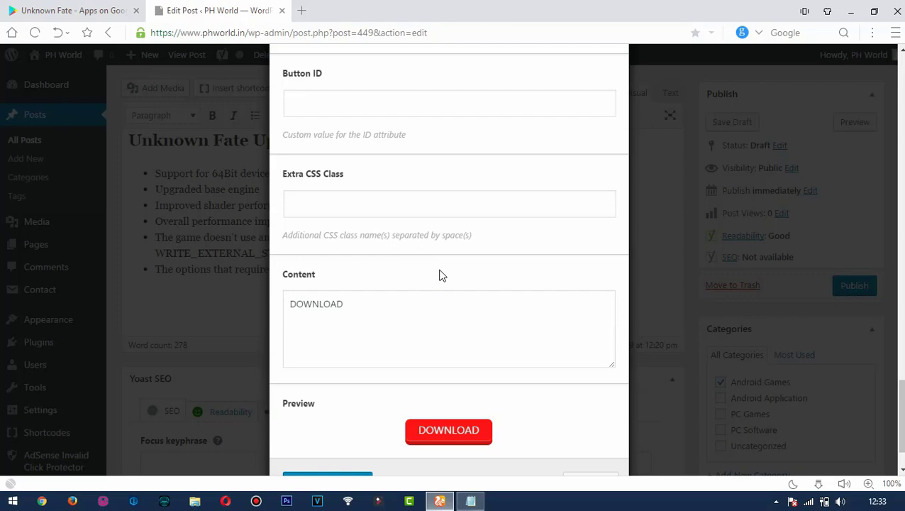
scroll(439, 275, "up", 10)
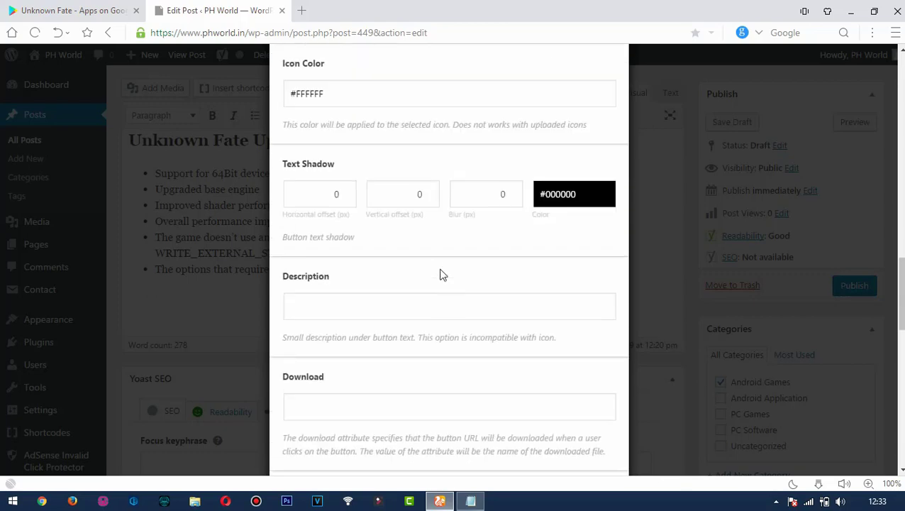
scroll(440, 274, "up", 5)
scroll(369, 238, "up", 6)
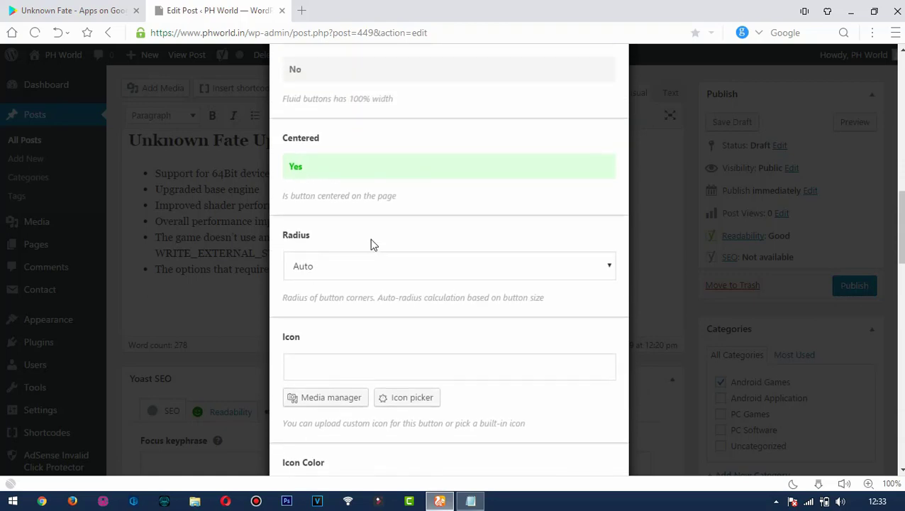
scroll(374, 246, "down", 3)
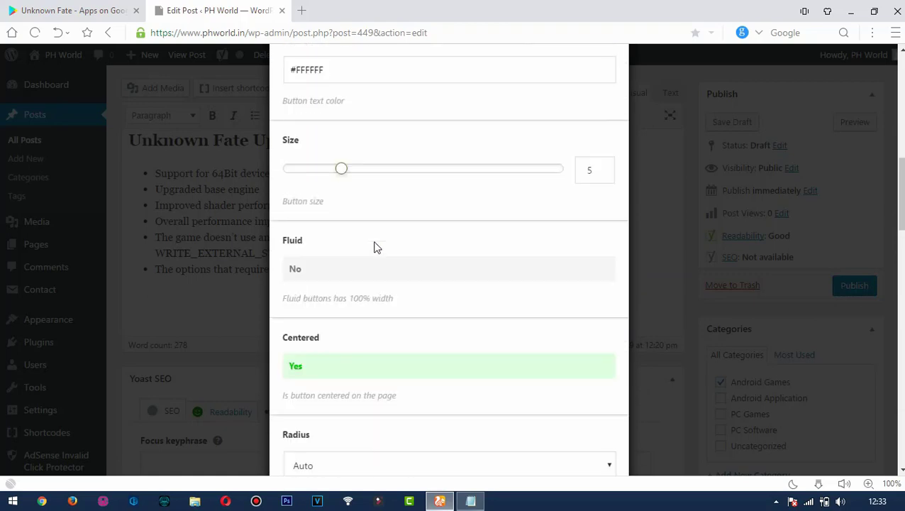
scroll(375, 246, "up", 2)
scroll(465, 290, "down", 15)
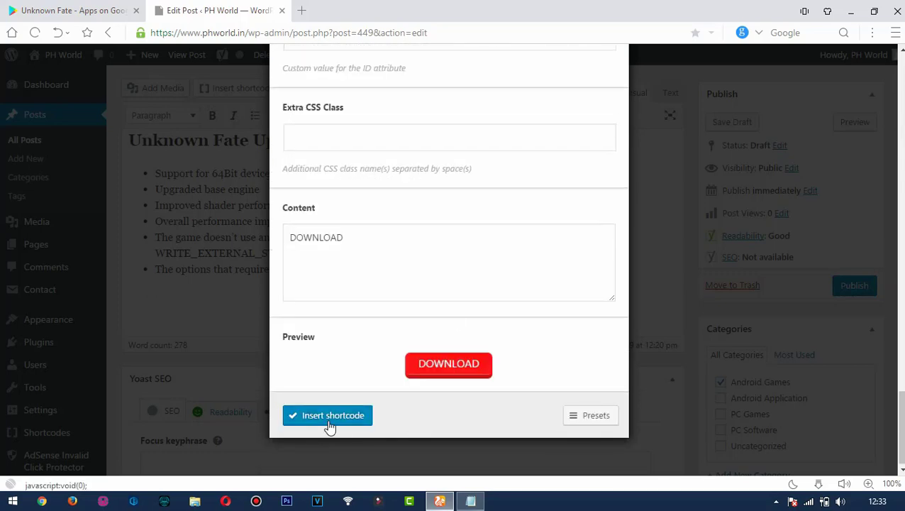
left_click(332, 418)
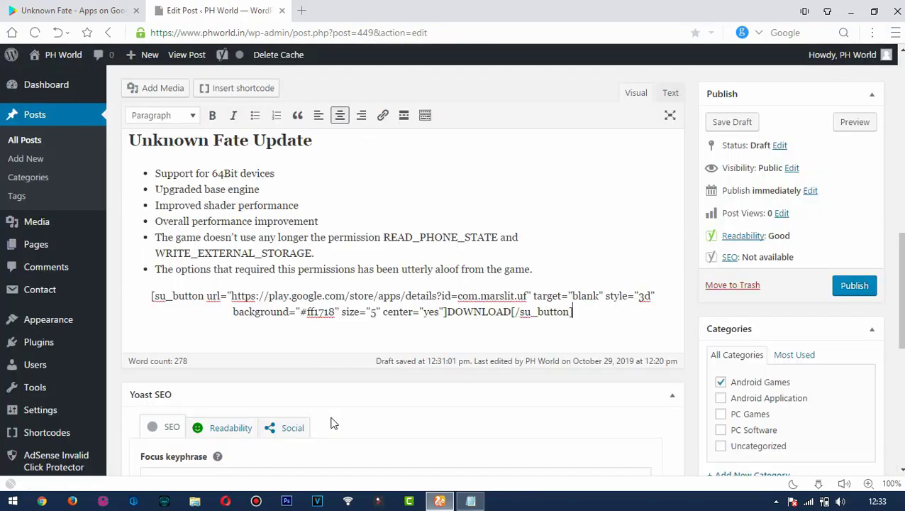
Preview the post and follow the DOWNLOAD button below the update list to test its link.
left_click(854, 124)
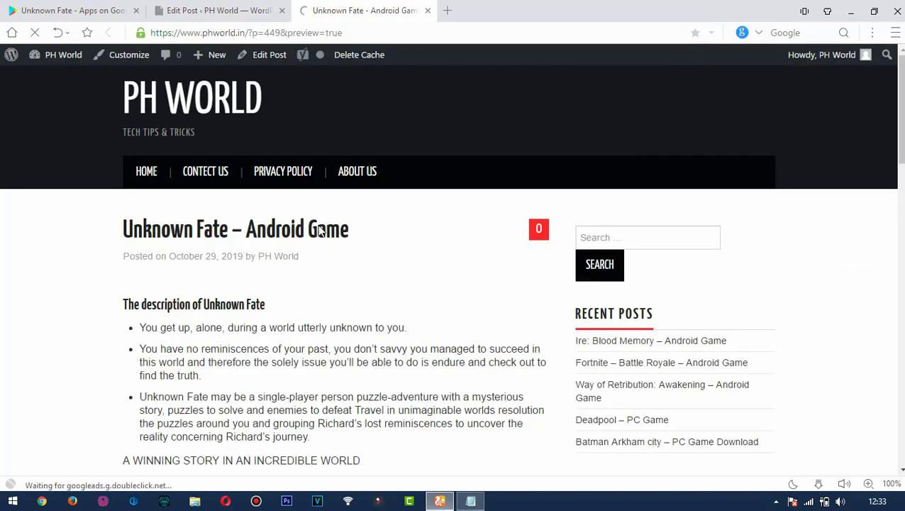
scroll(319, 230, "down", 7)
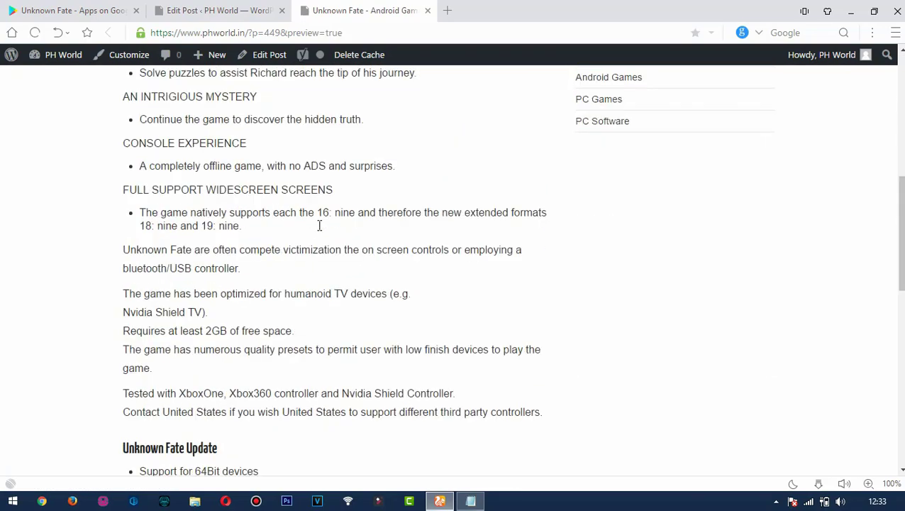
scroll(319, 231, "down", 5)
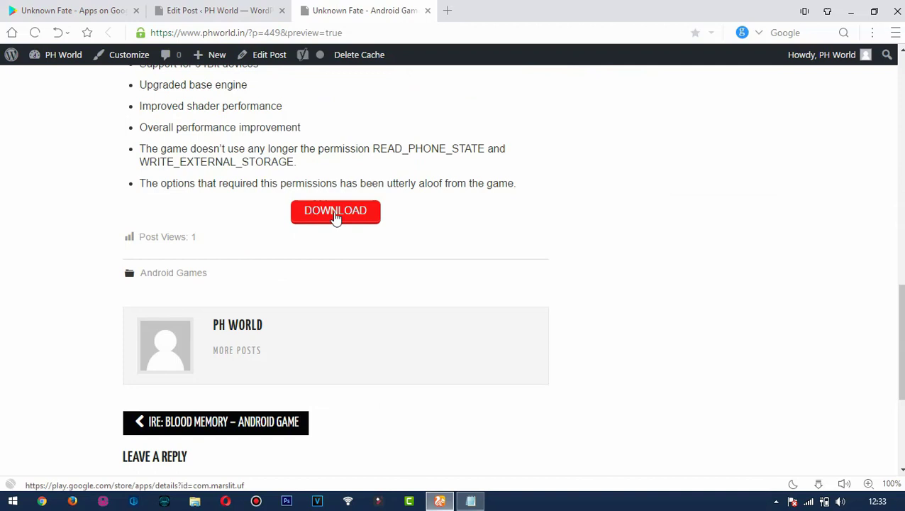
left_click(336, 213)
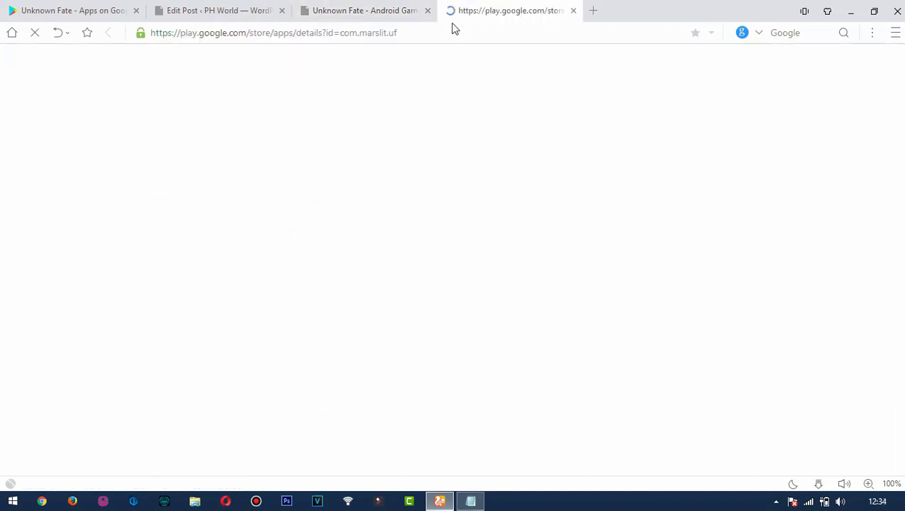
Close both Unknown Fate Google Play pages and the post preview to return to the post editor.
left_click(137, 11)
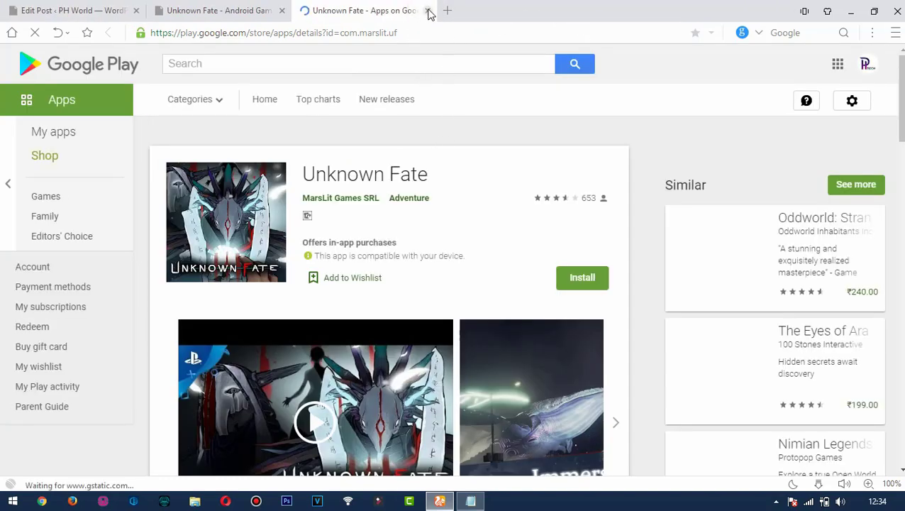
left_click(428, 11)
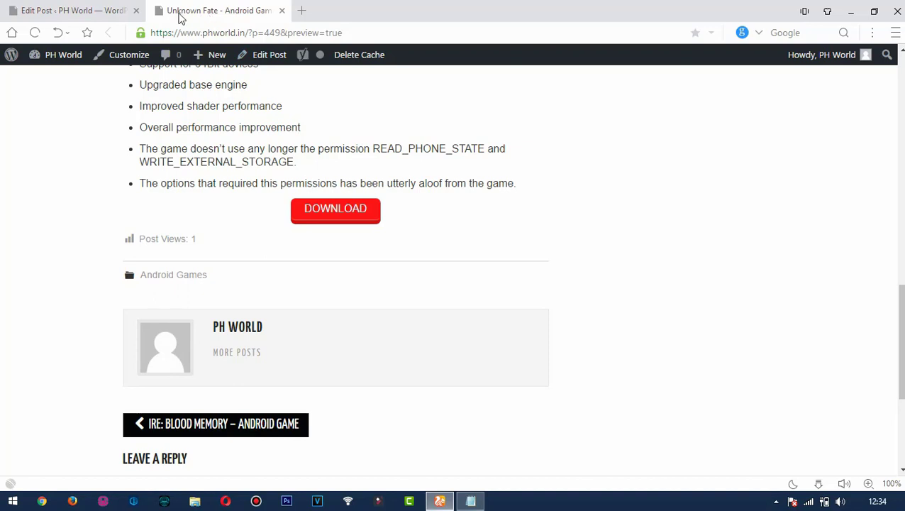
left_click(282, 11)
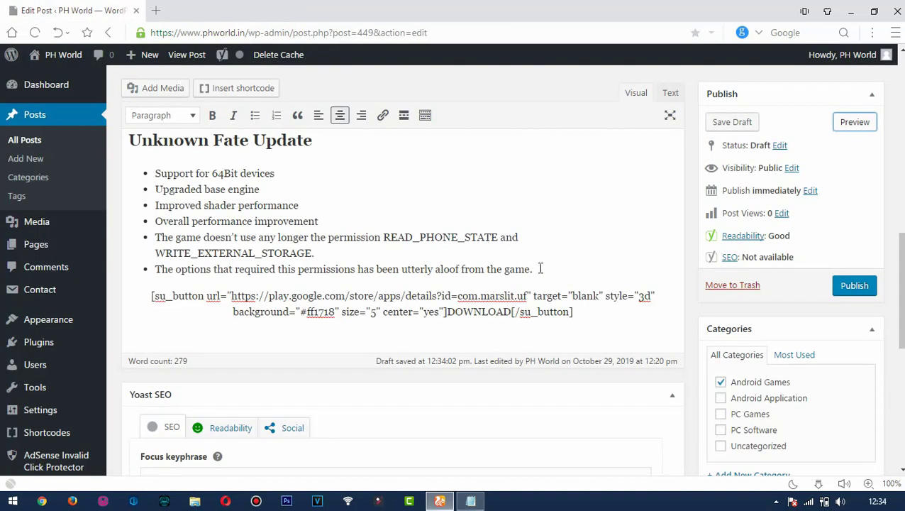
Add an empty paragraph between the last bullet of the Unknown Fate Update list and the button shortcode.
left_click(540, 268)
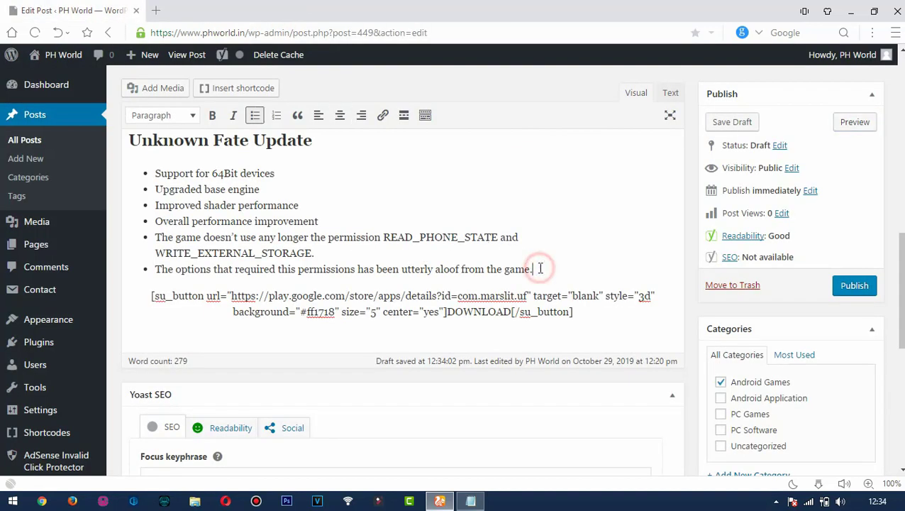
key("Return")
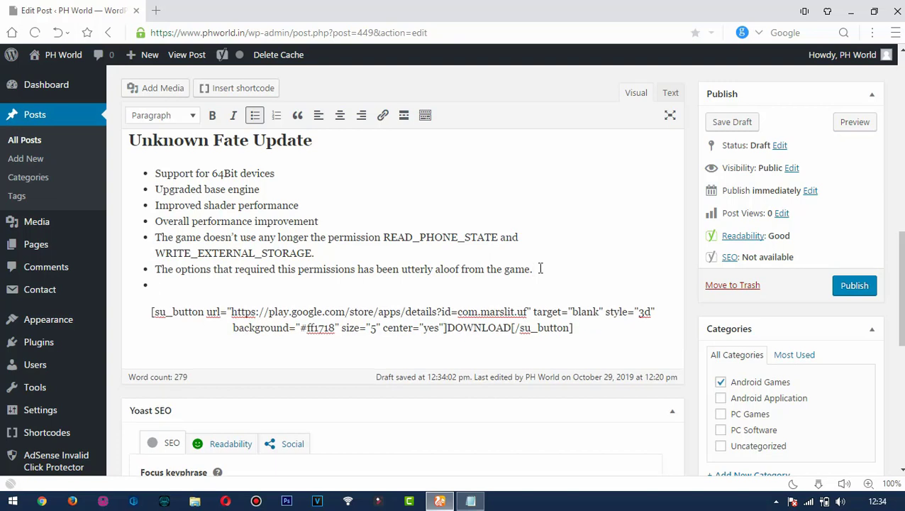
key("Return")
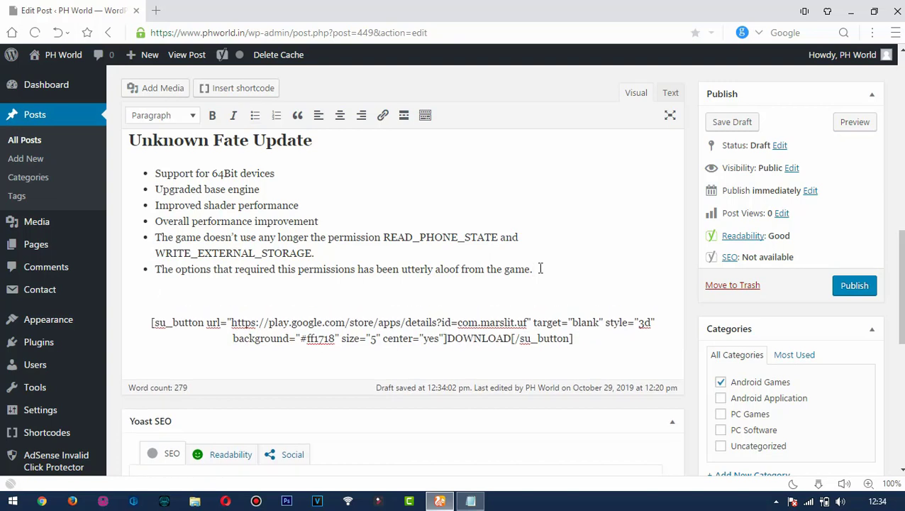